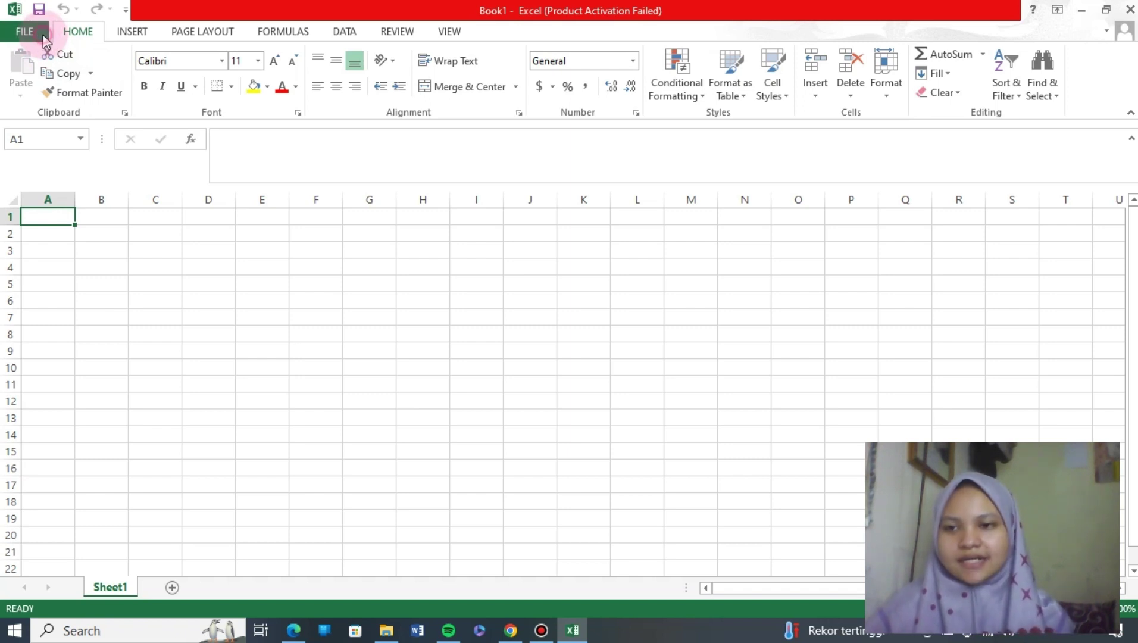
Step: Examine the file options and the Home, Insert, Page Layout, Formulas, Data, Review and View commands of the empty workbook
click(450, 31)
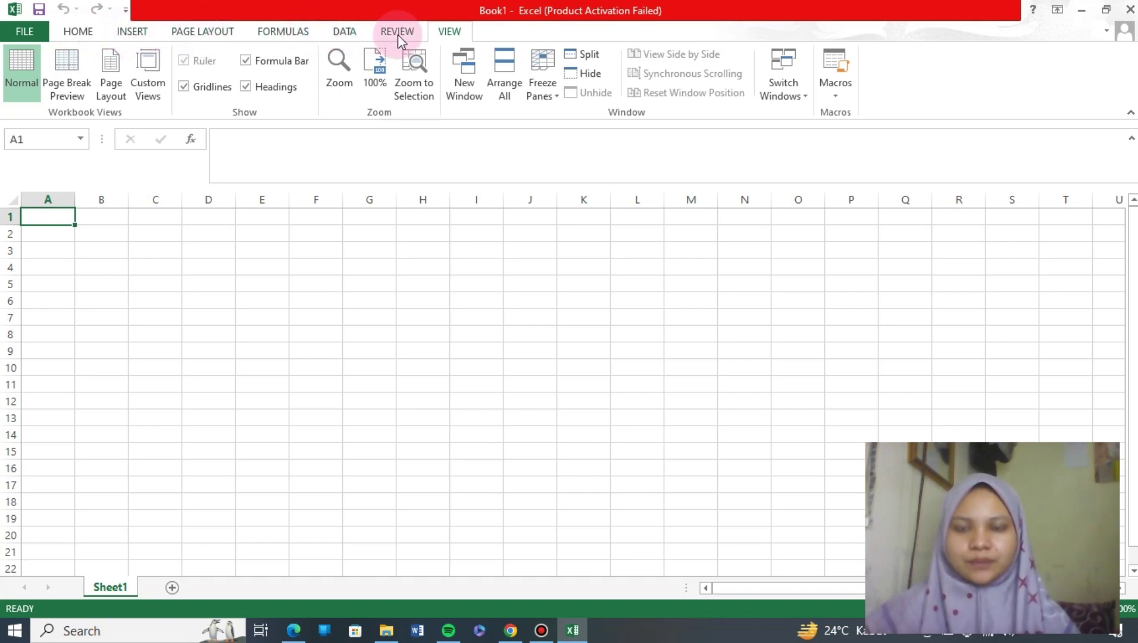
click(25, 32)
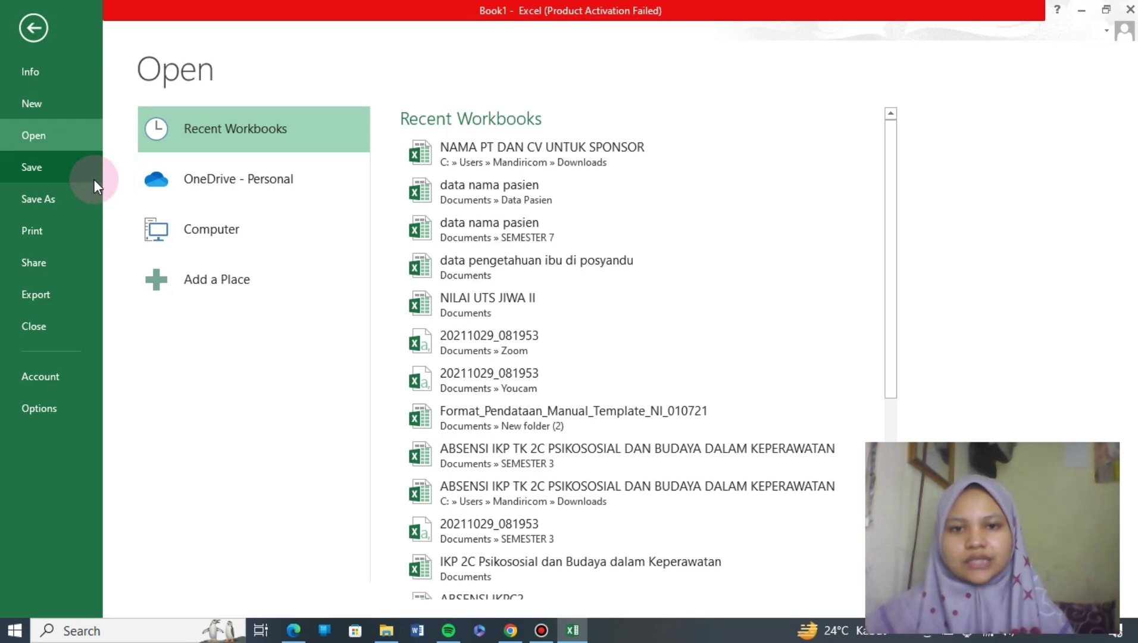
click(31, 33)
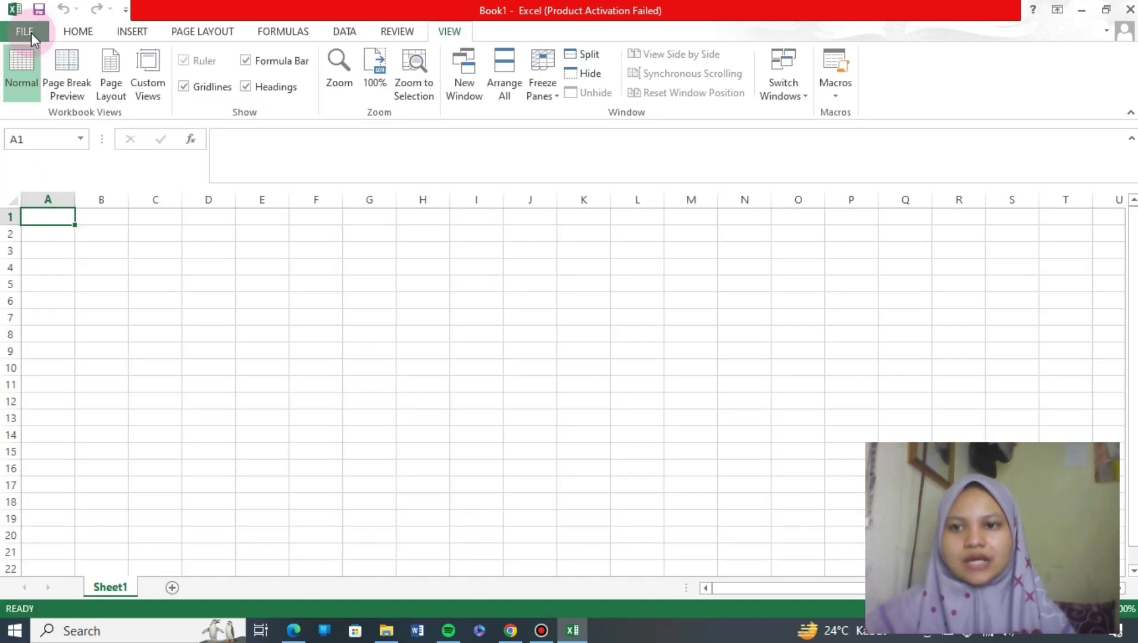
click(83, 33)
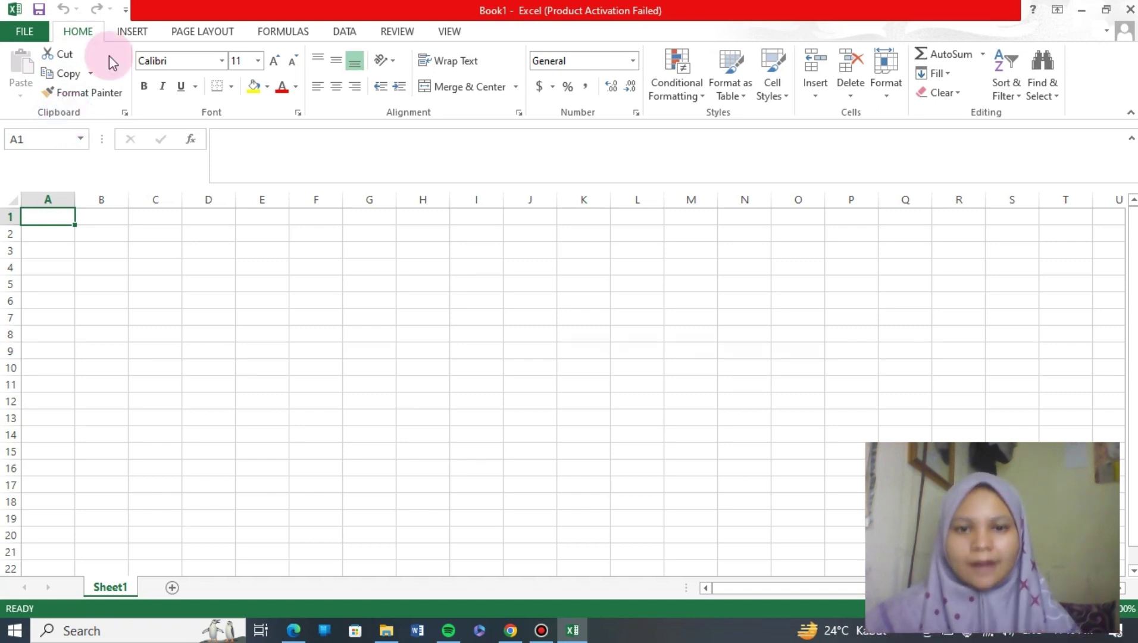
click(622, 195)
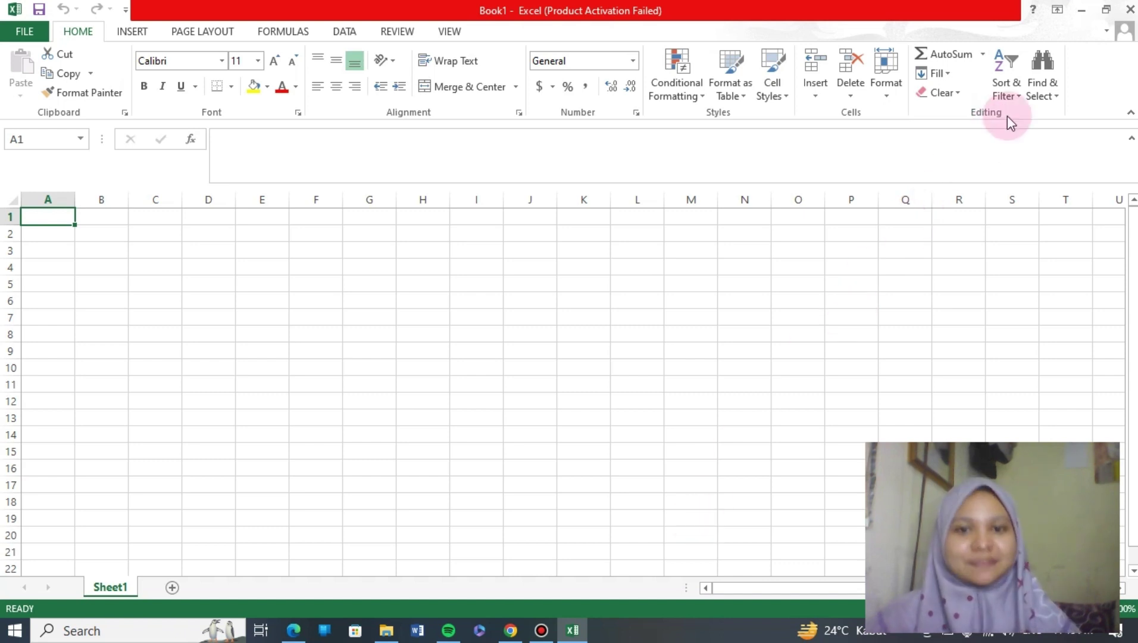
click(133, 32)
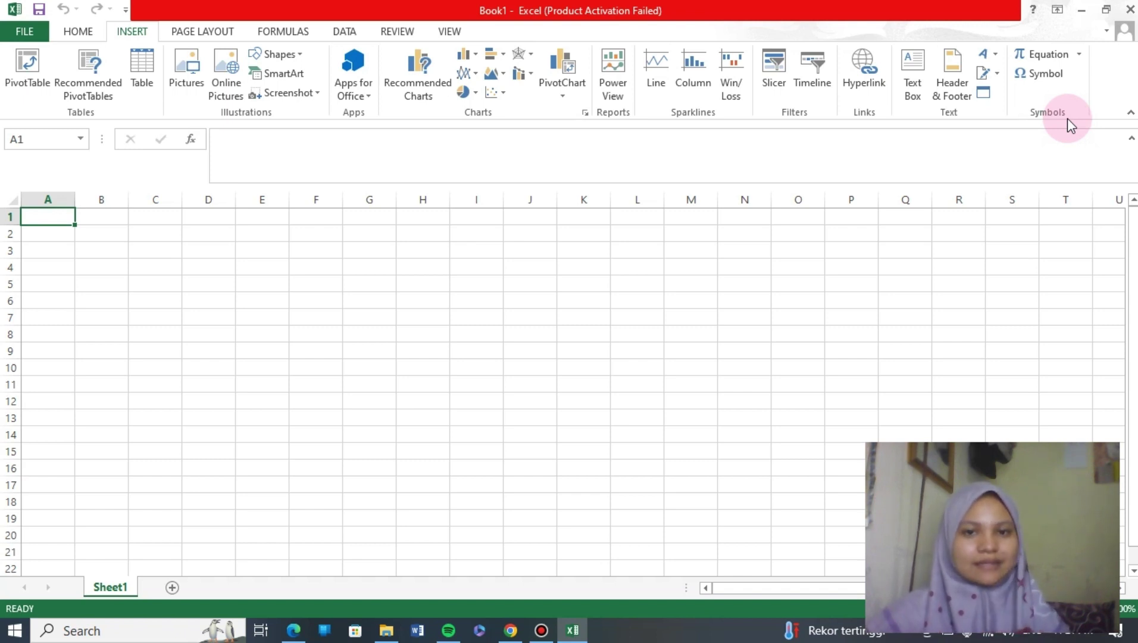
click(217, 30)
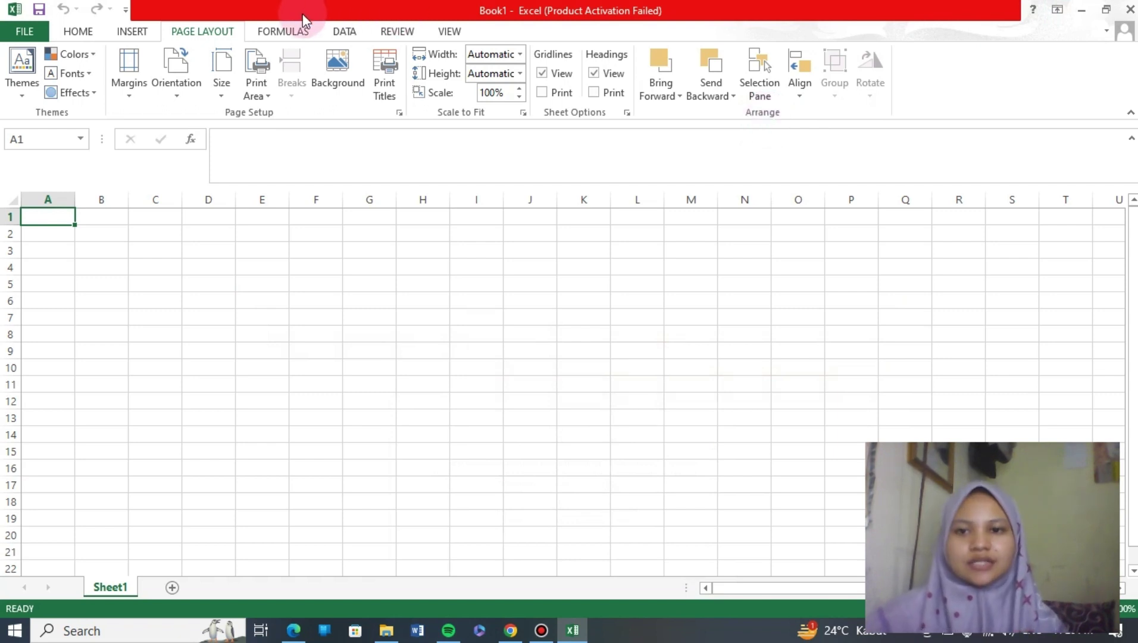
click(291, 33)
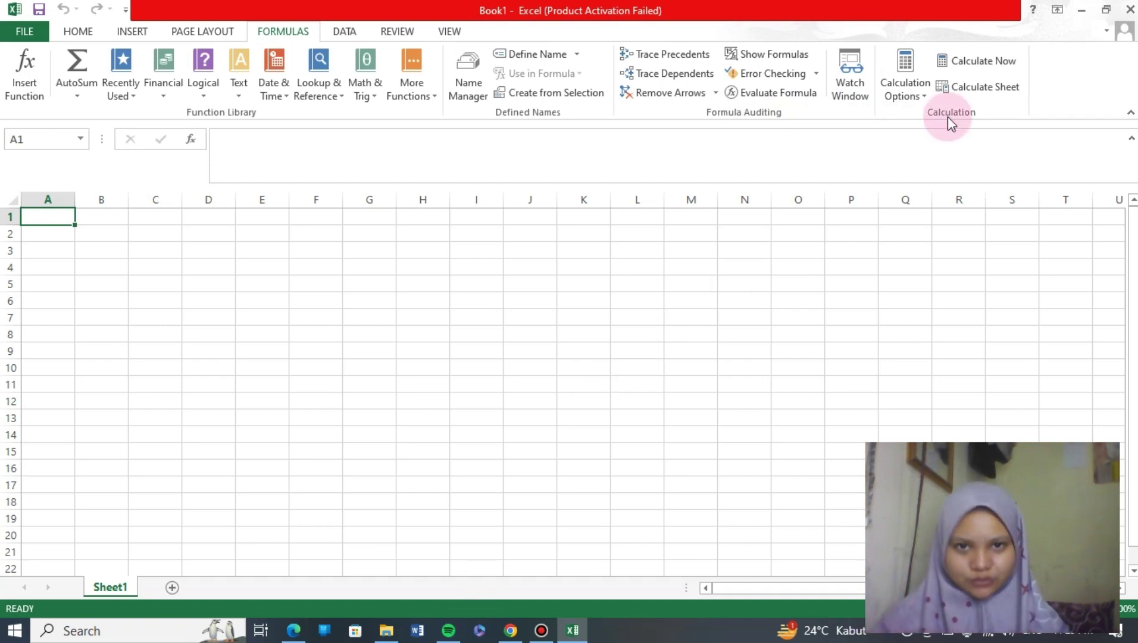
click(339, 32)
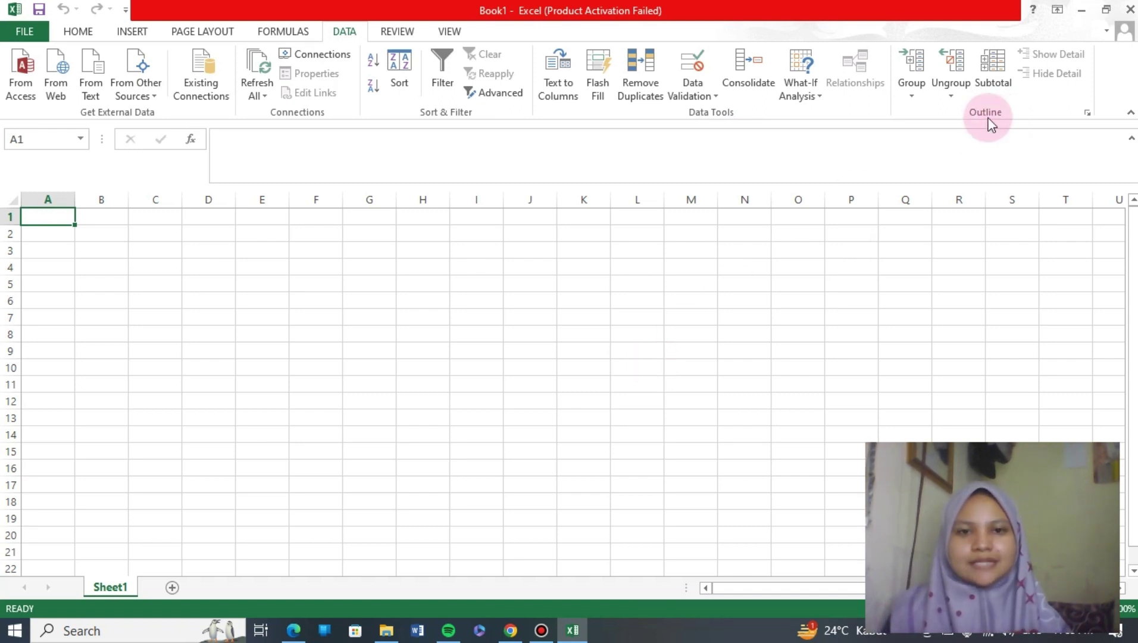
click(398, 33)
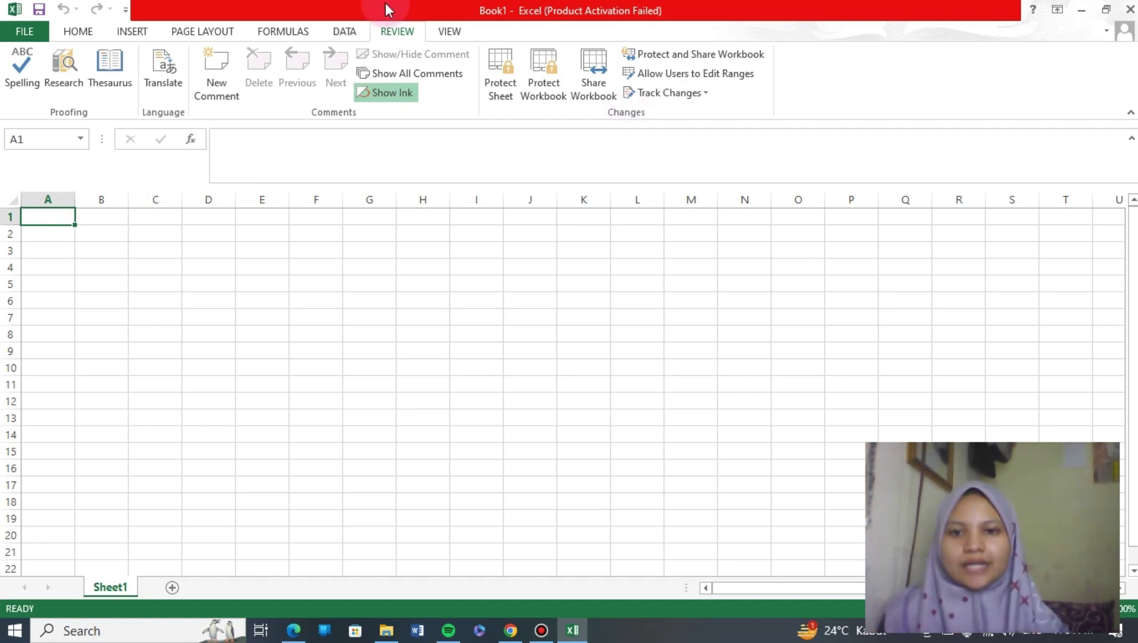
click(449, 33)
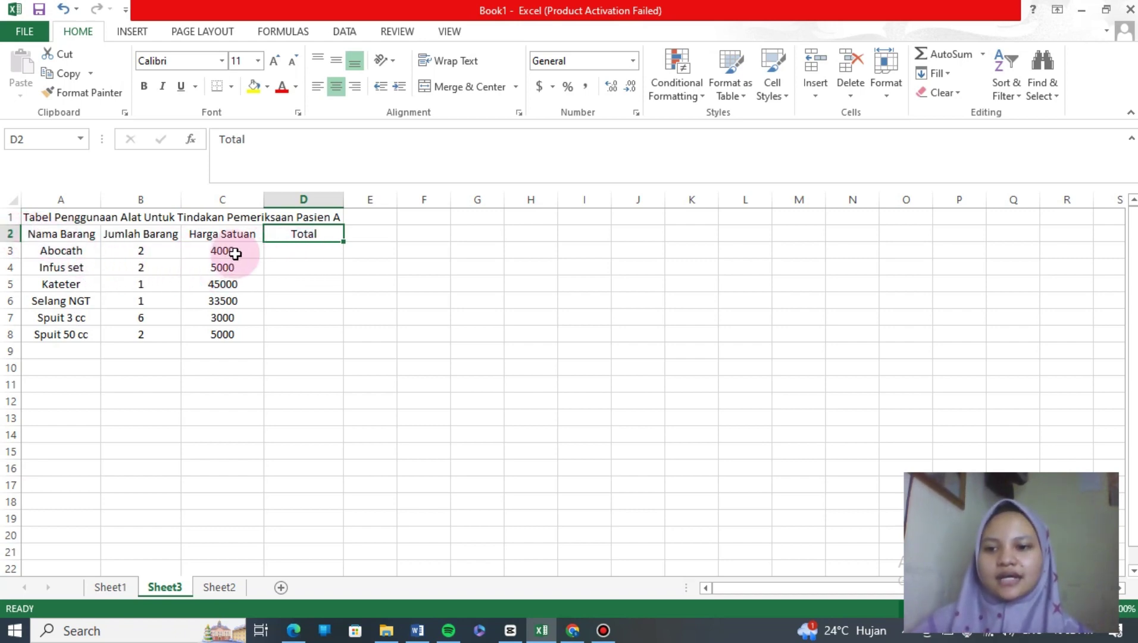
Step: Convert the item list in A2:D8 on Sheet3 into a table with headers
click(38, 236)
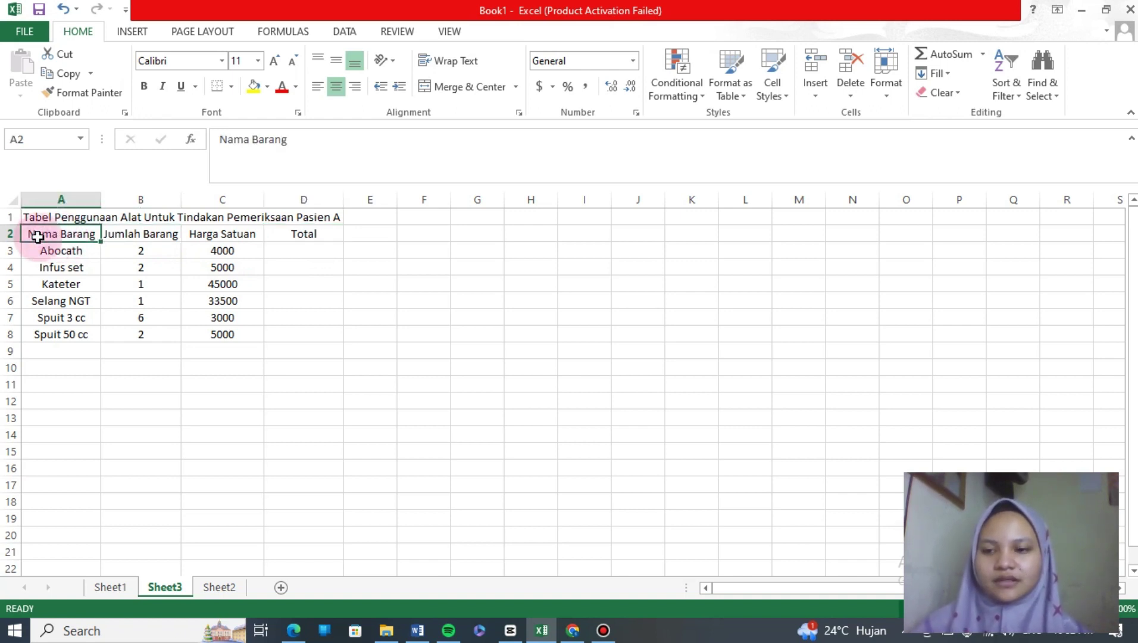
drag(42, 238, 275, 339)
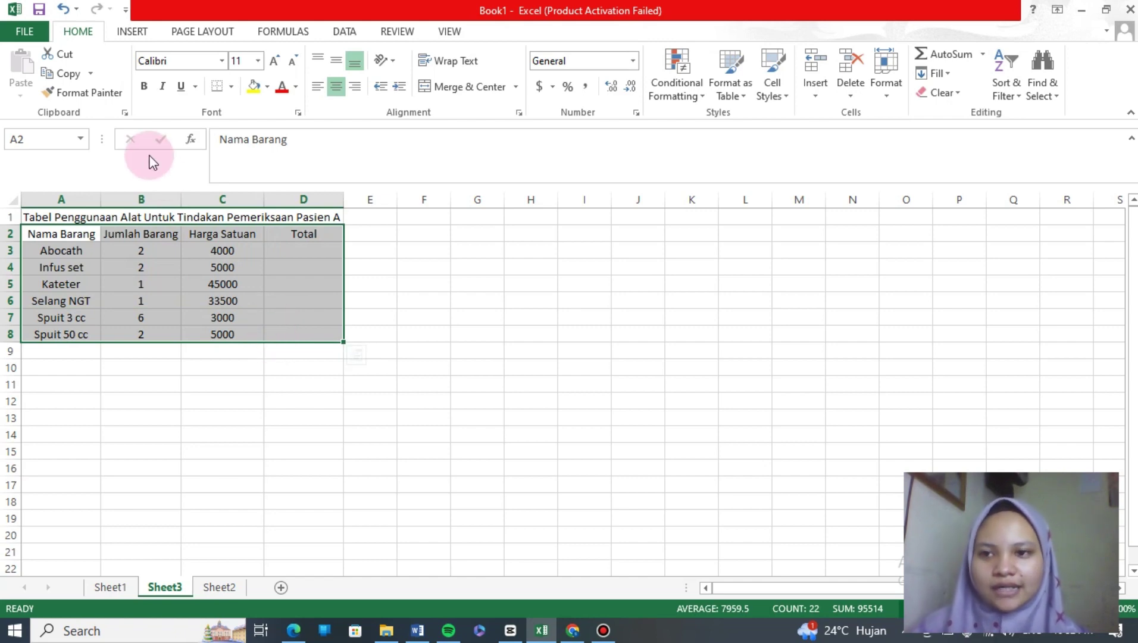
click(135, 34)
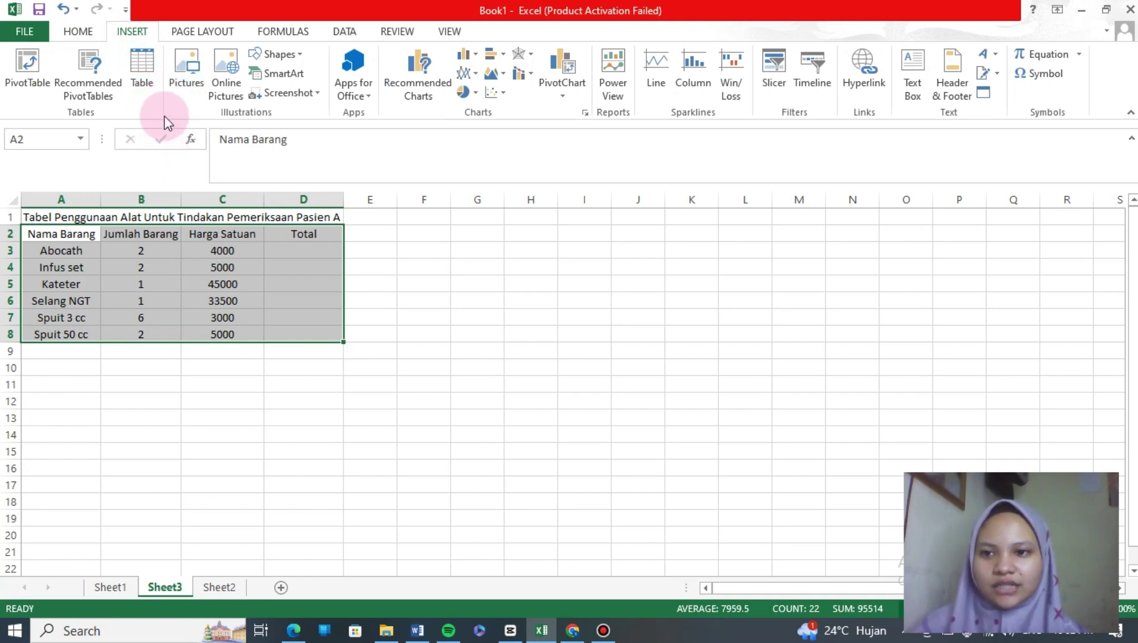
click(147, 87)
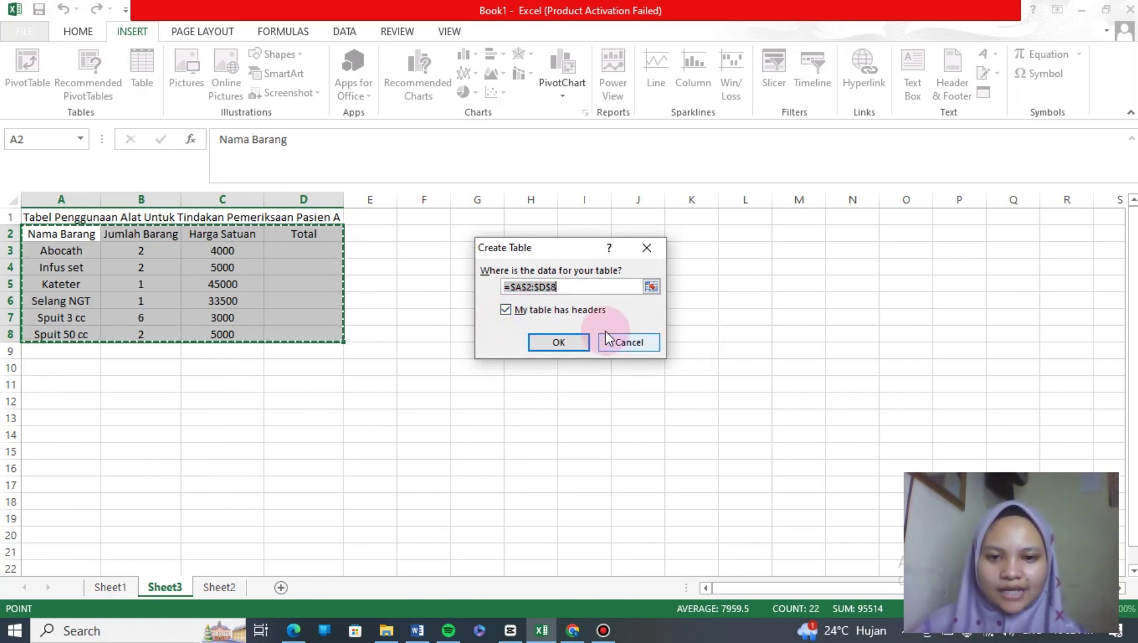
click(558, 343)
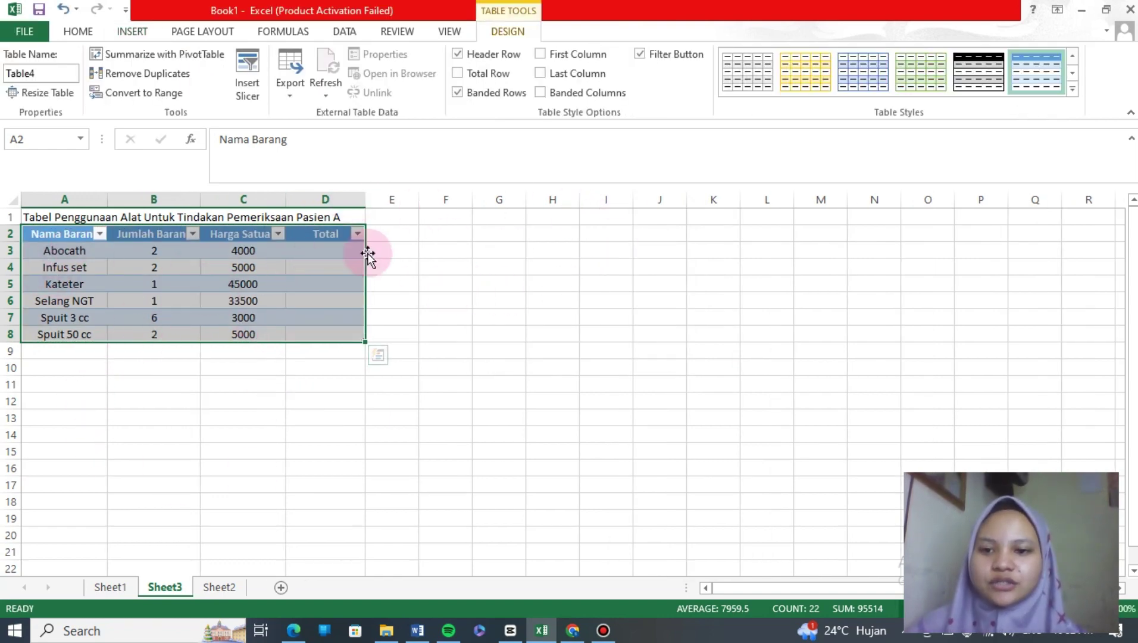
click(557, 303)
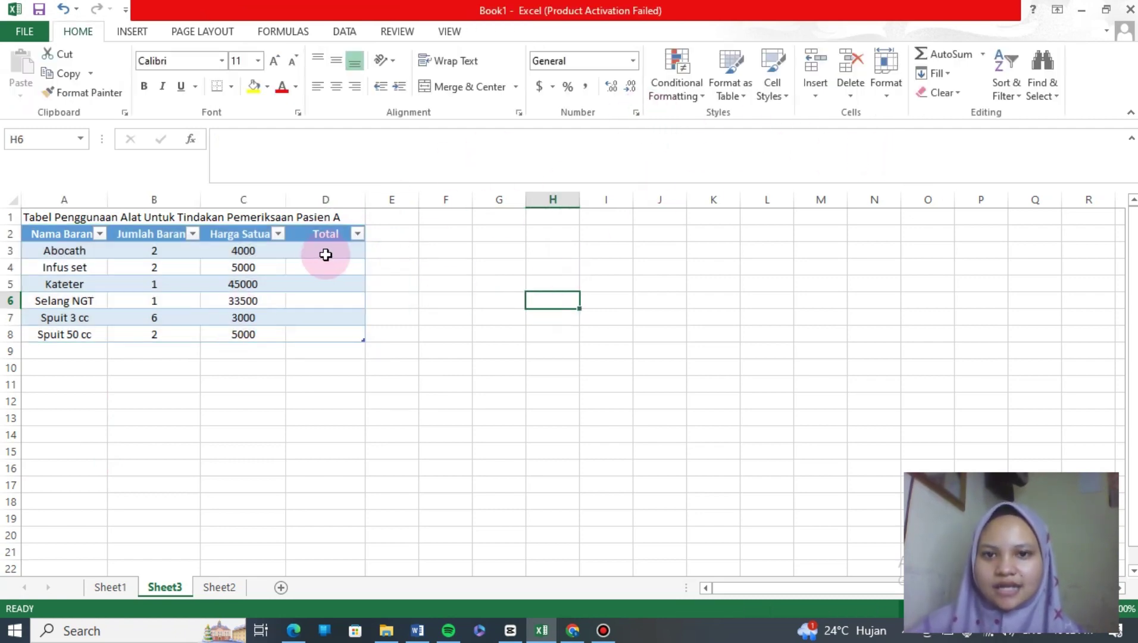
Step: Apply the green light table style with a solid header and horizontal row lines to the item table, leaving First Column emphasis off
click(265, 253)
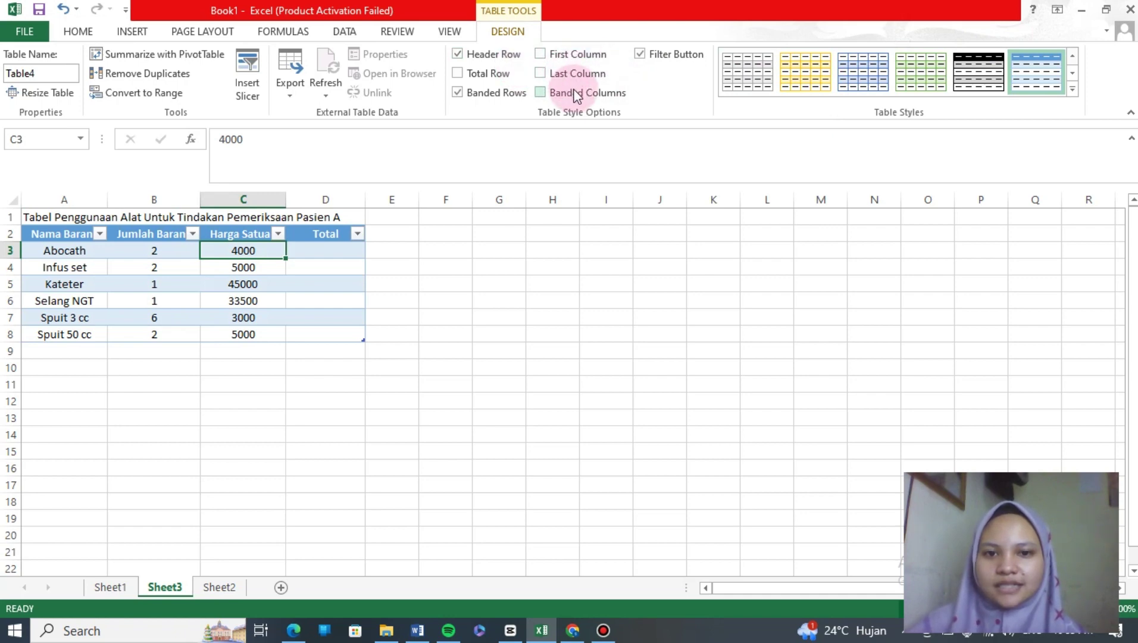
click(539, 54)
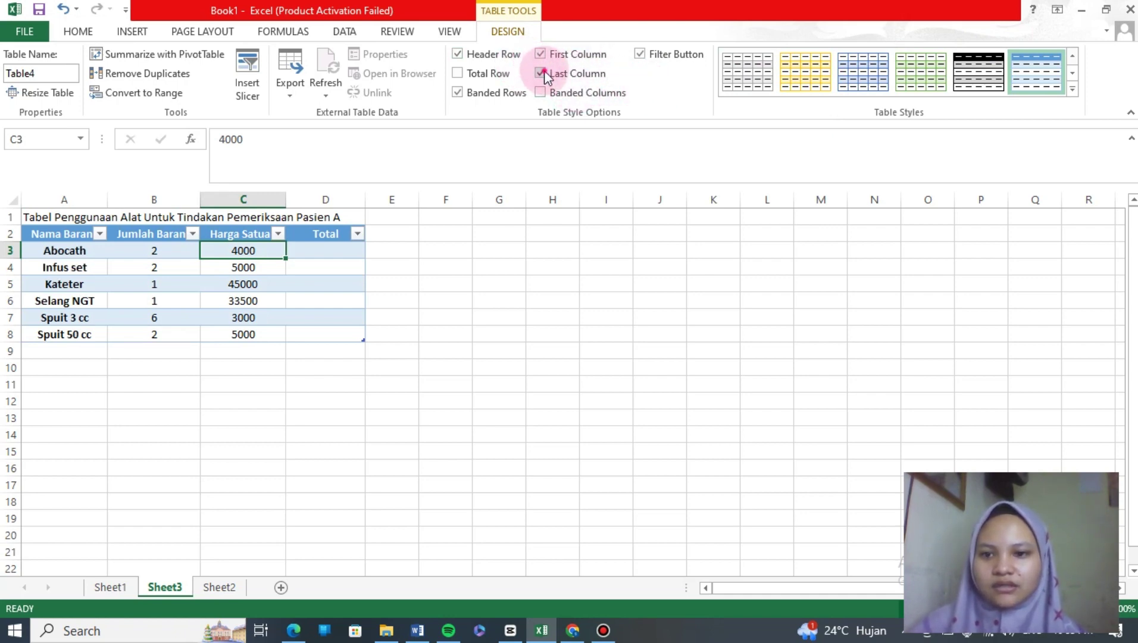
click(540, 55)
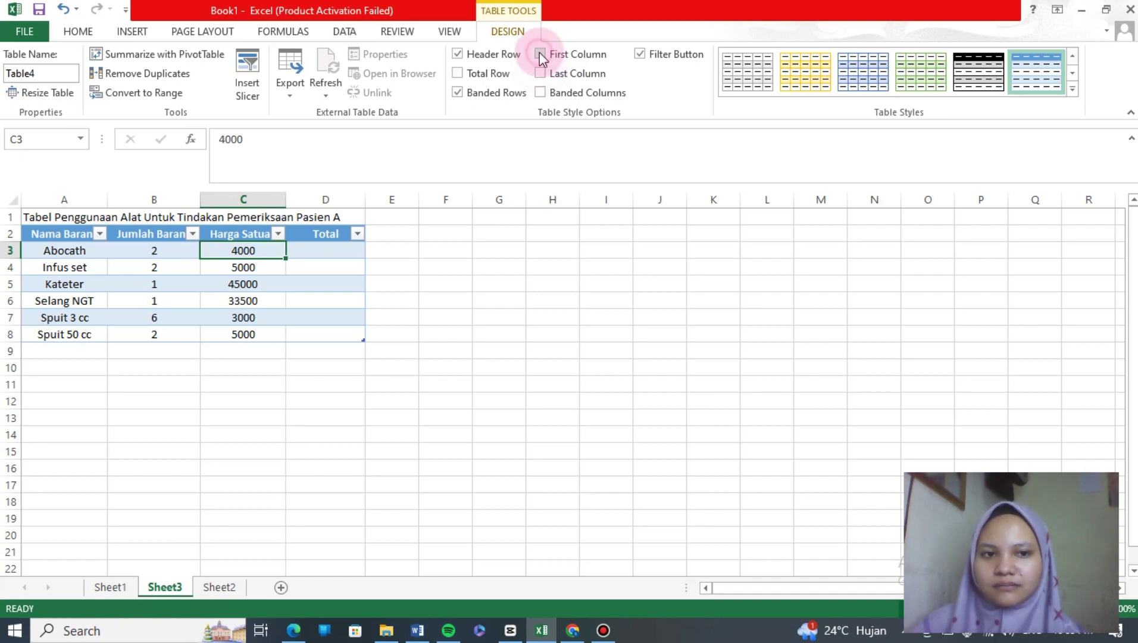
click(1072, 93)
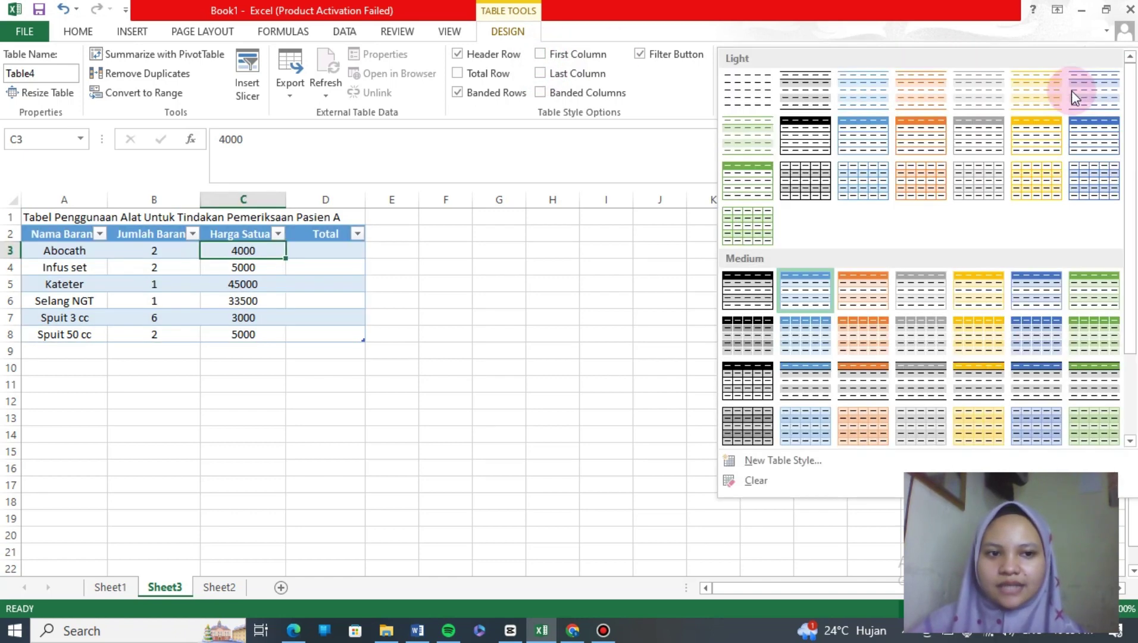
click(758, 189)
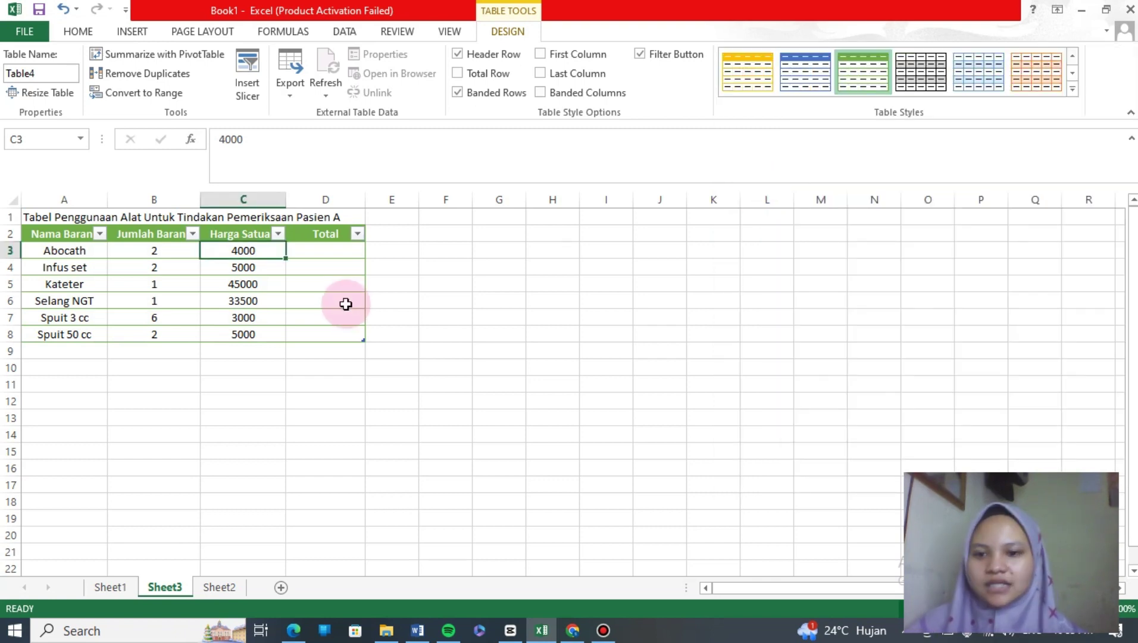
click(495, 287)
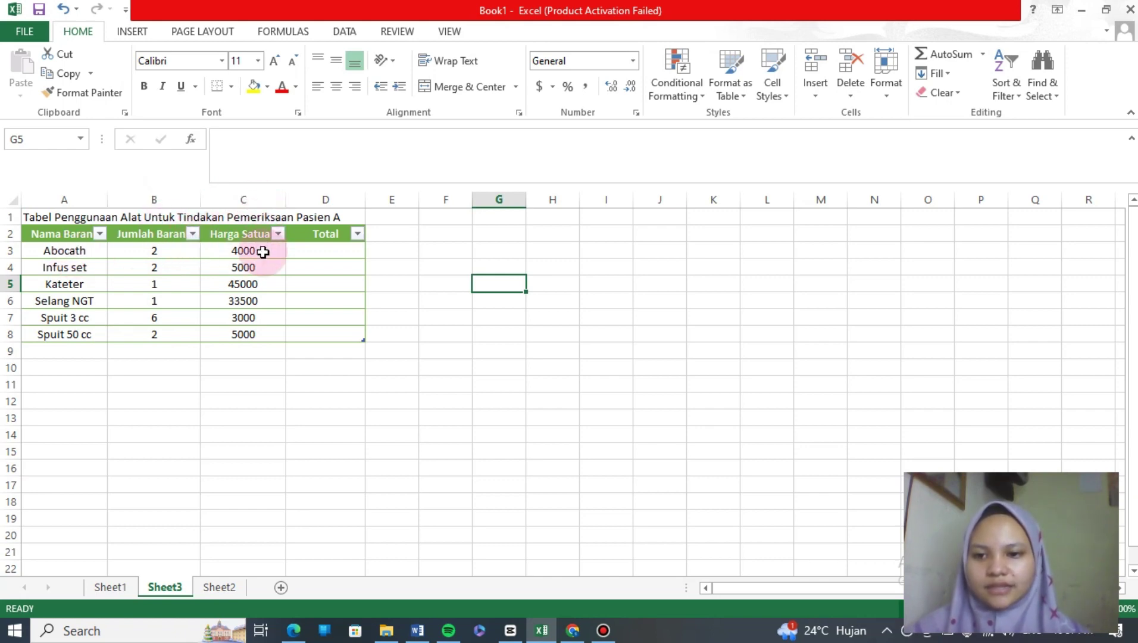
Step: Calculate the Abocath total in D3 by multiplying quantity by unit price with the formula =B3*C3
click(330, 250)
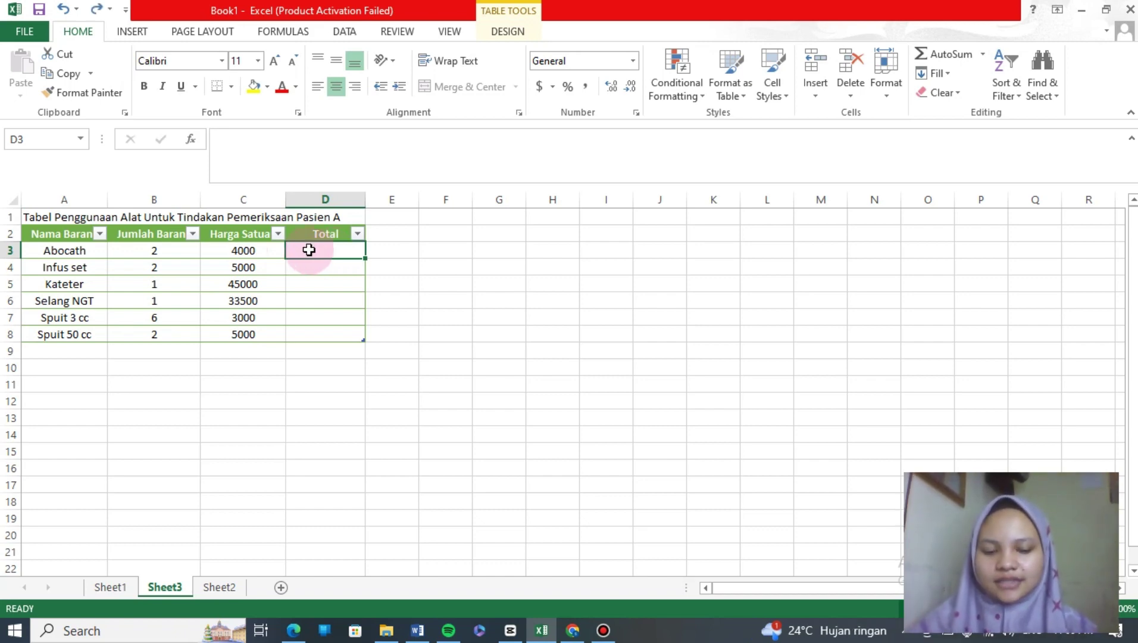
text(=)
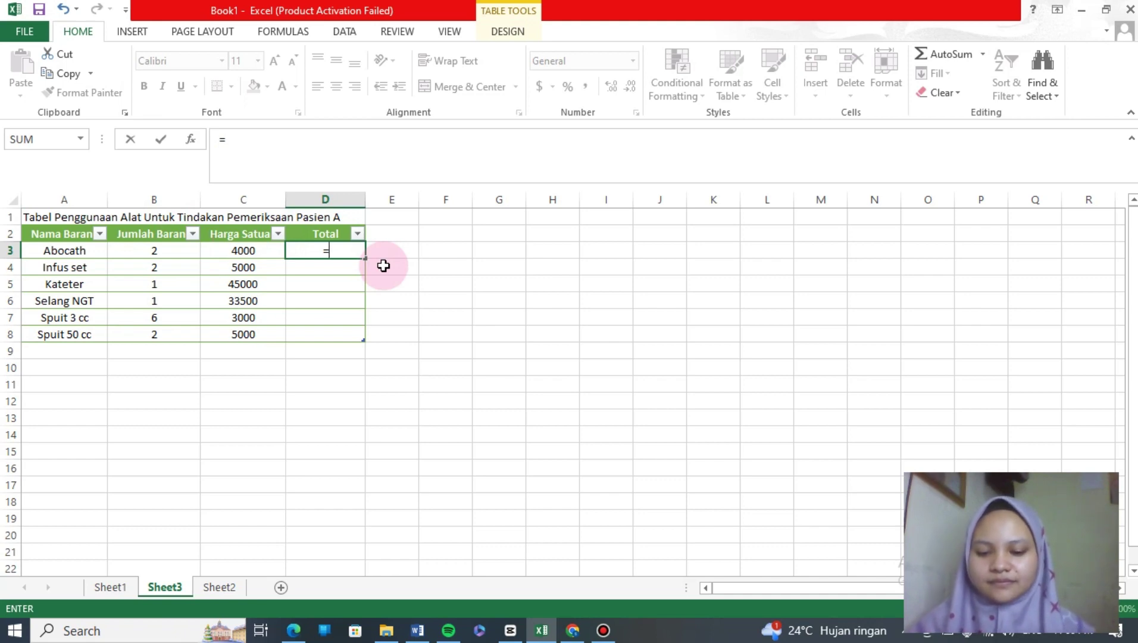
text(B)
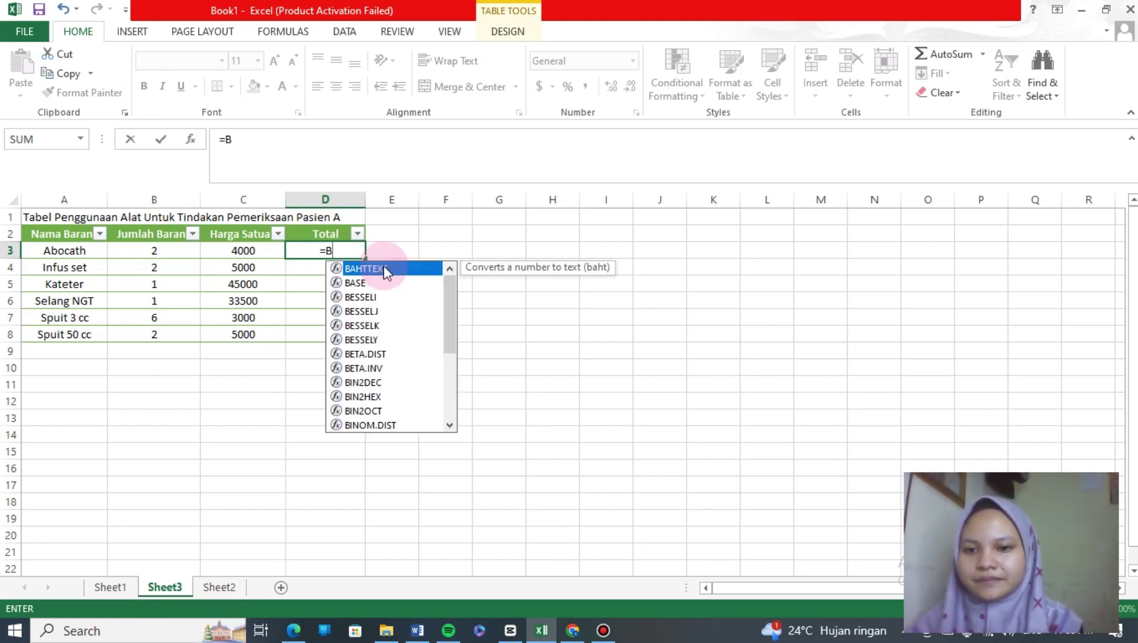
text(3)
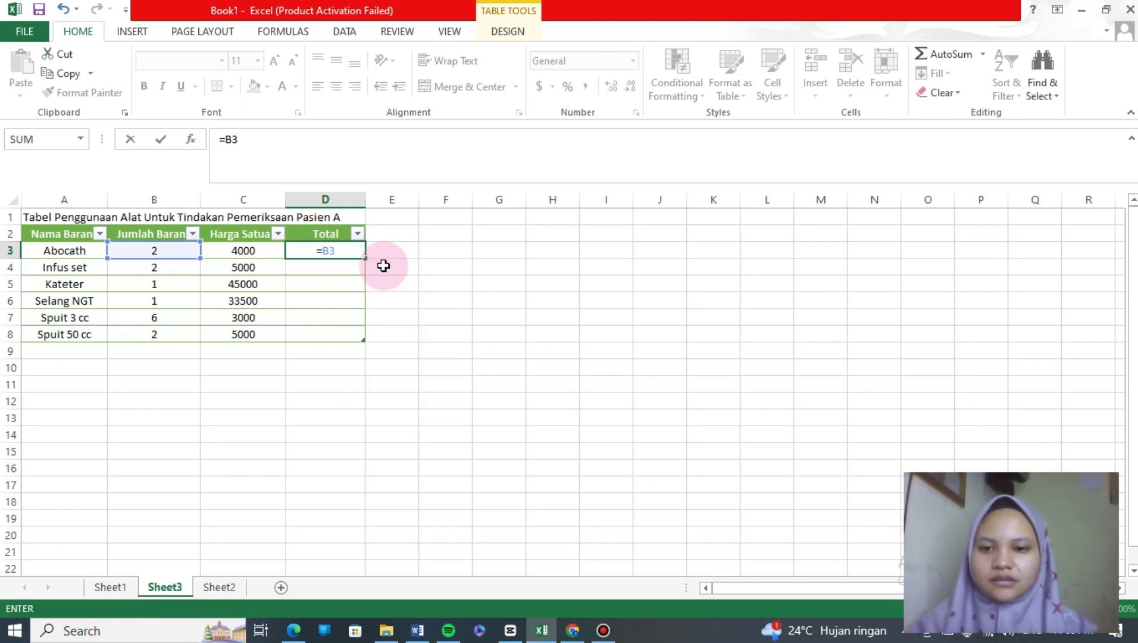
text(*)
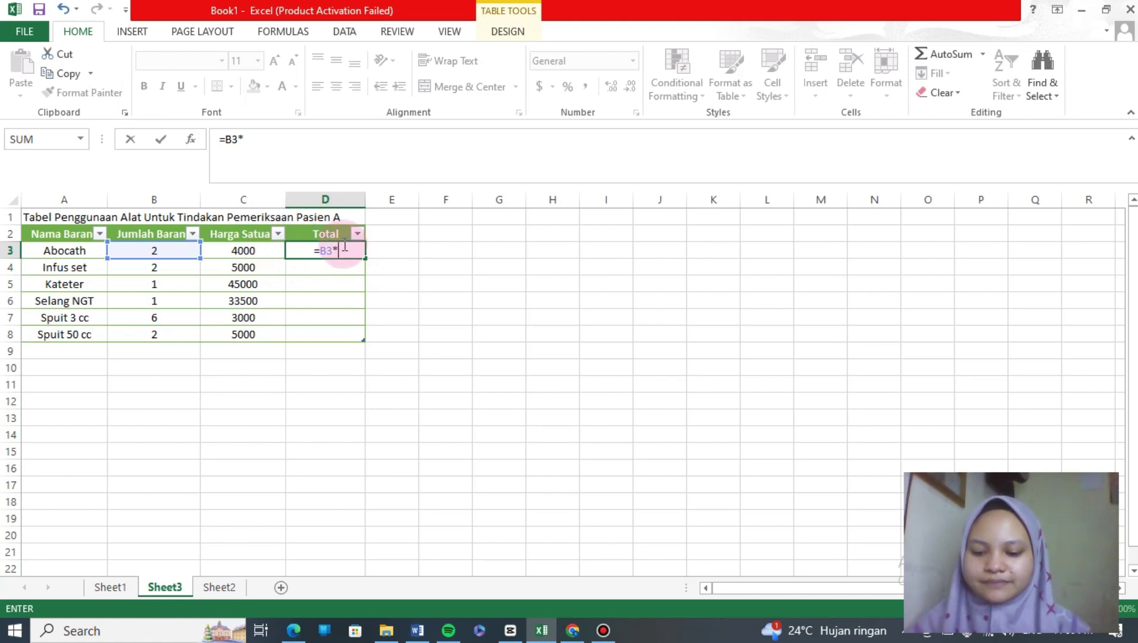
text(C)
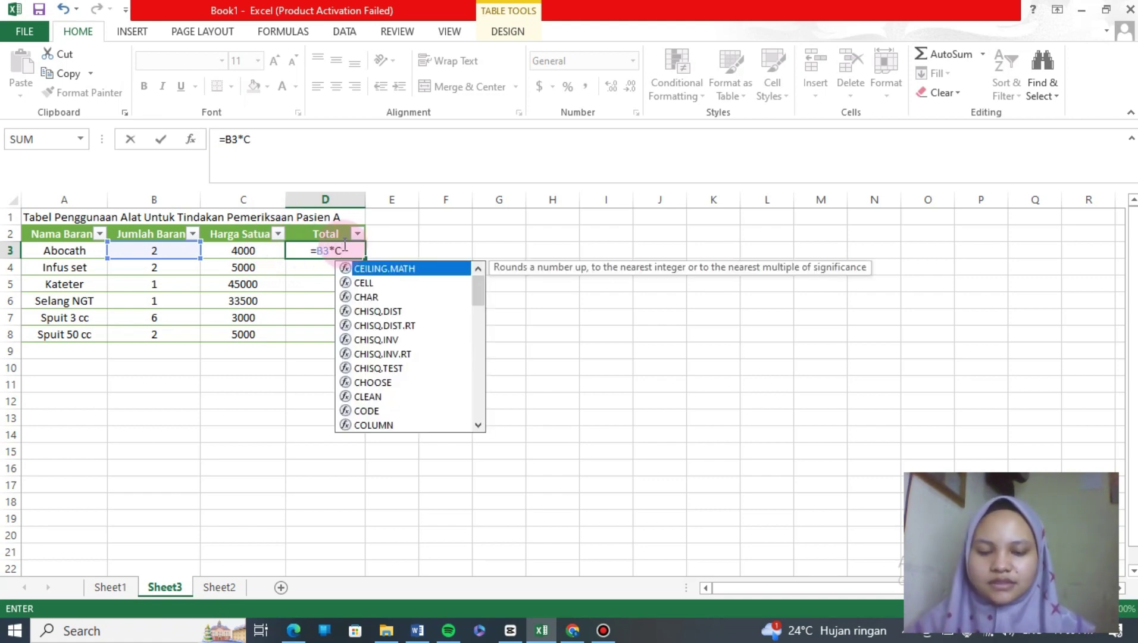
text(3)
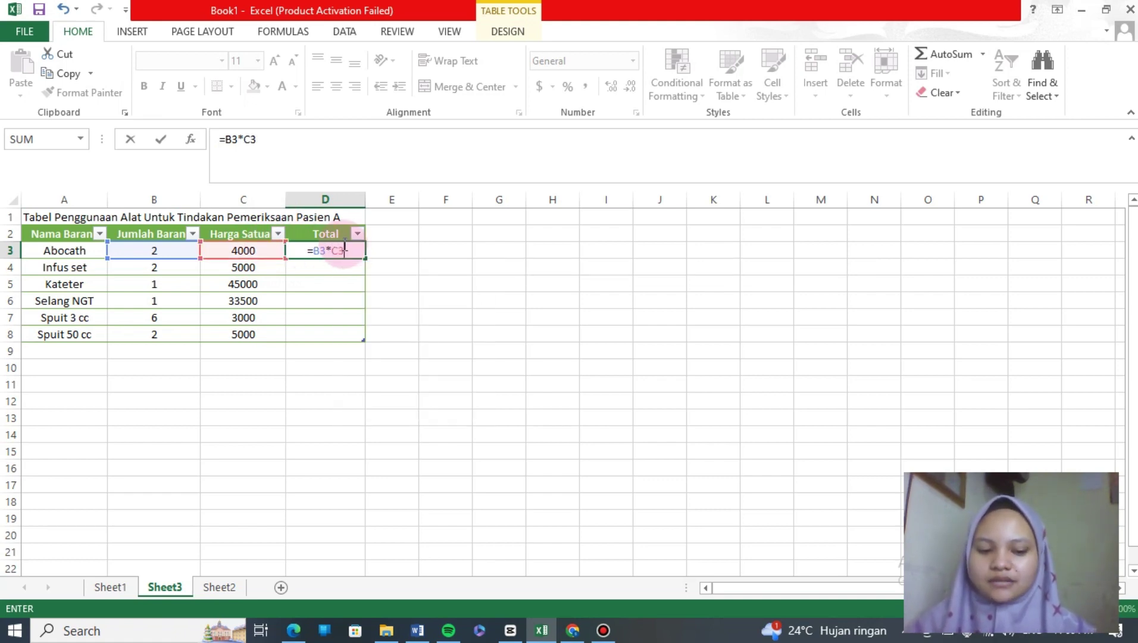
key(Return)
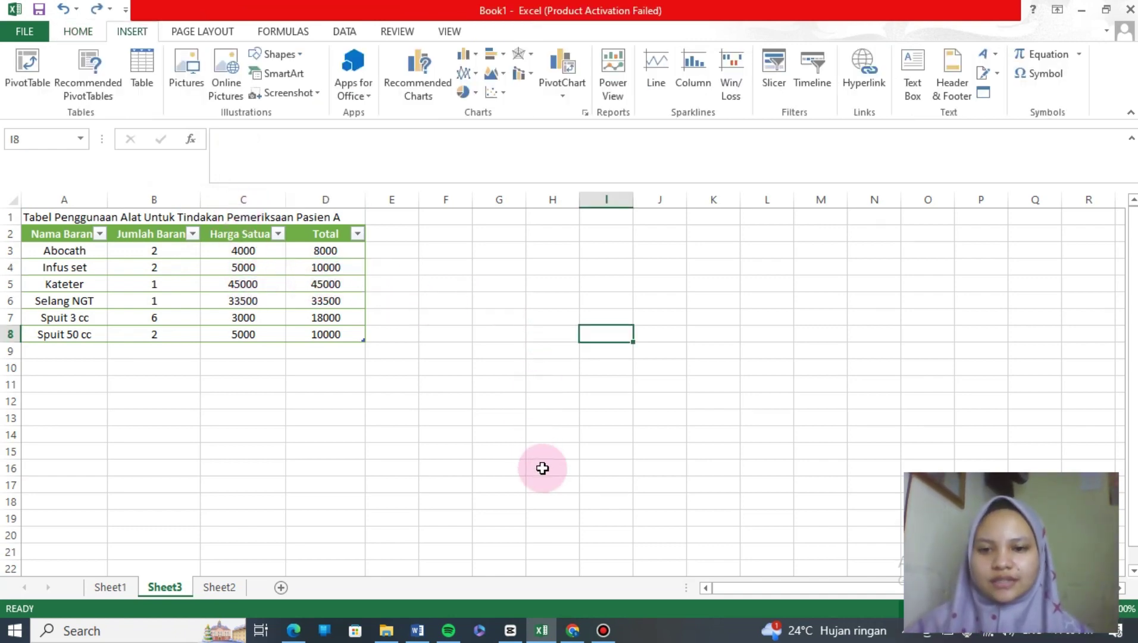
click(213, 589)
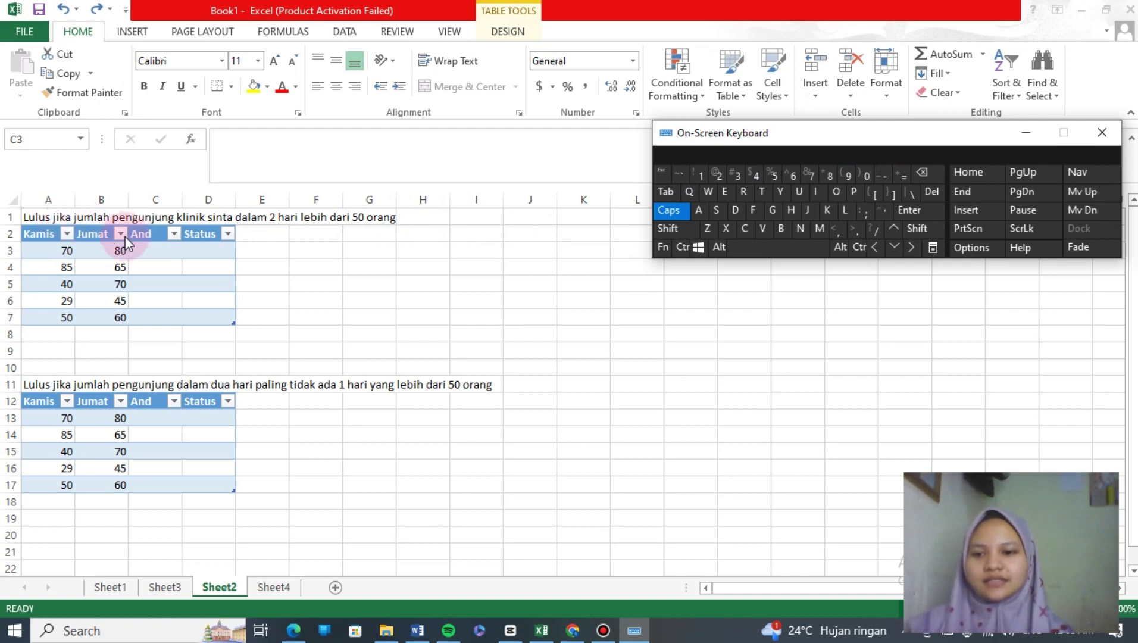
click(153, 249)
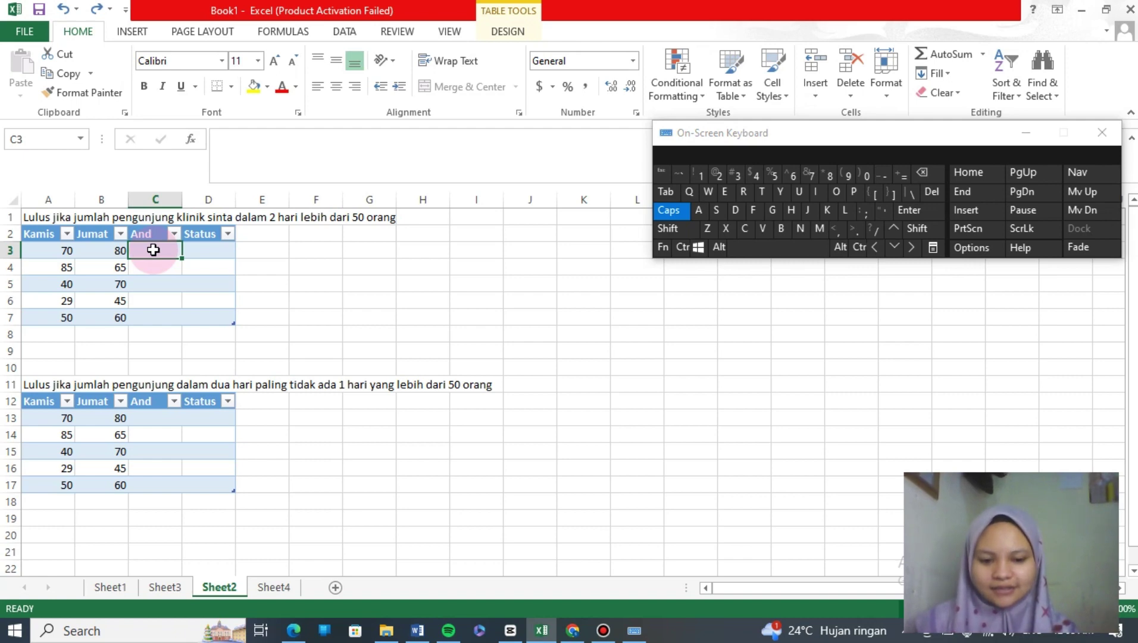
text(=)
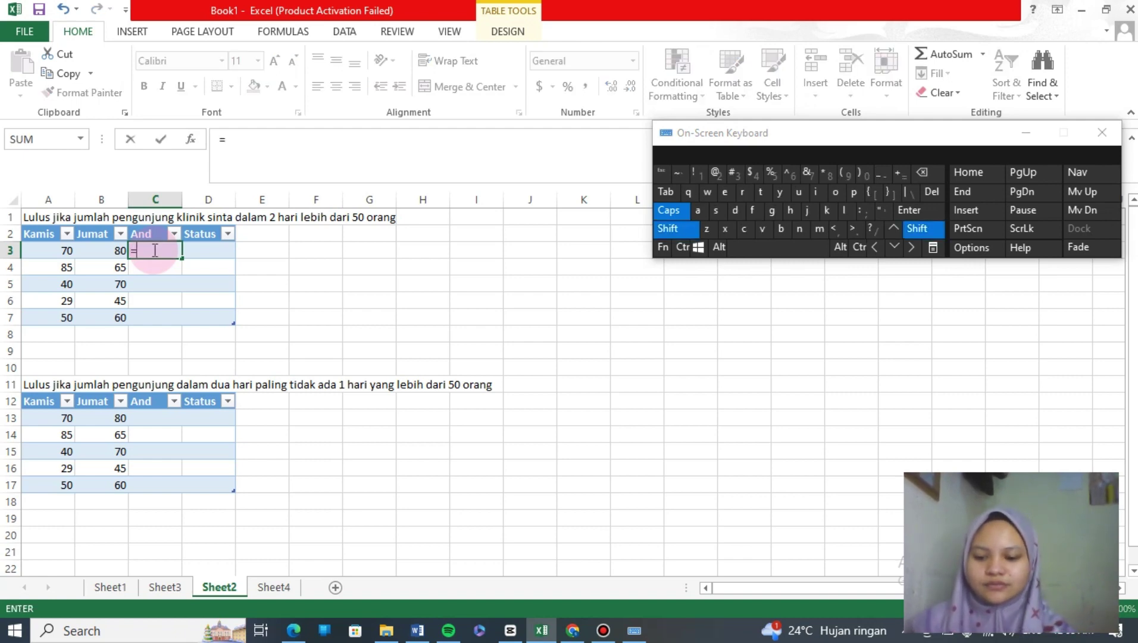
text(a)
key(BackSpace)
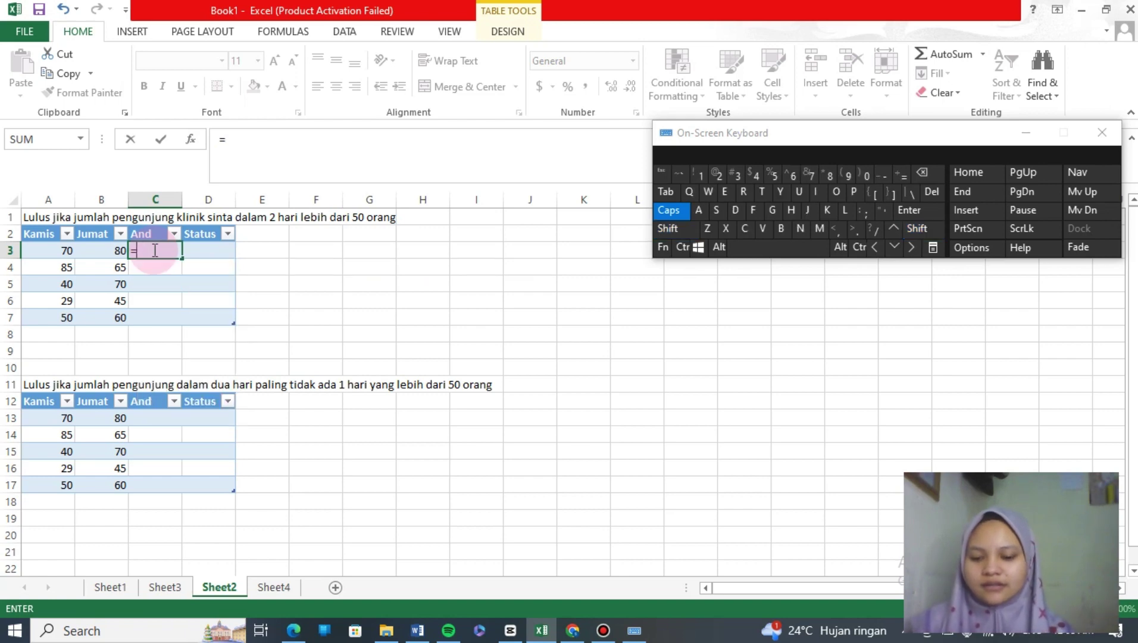
text(AND)
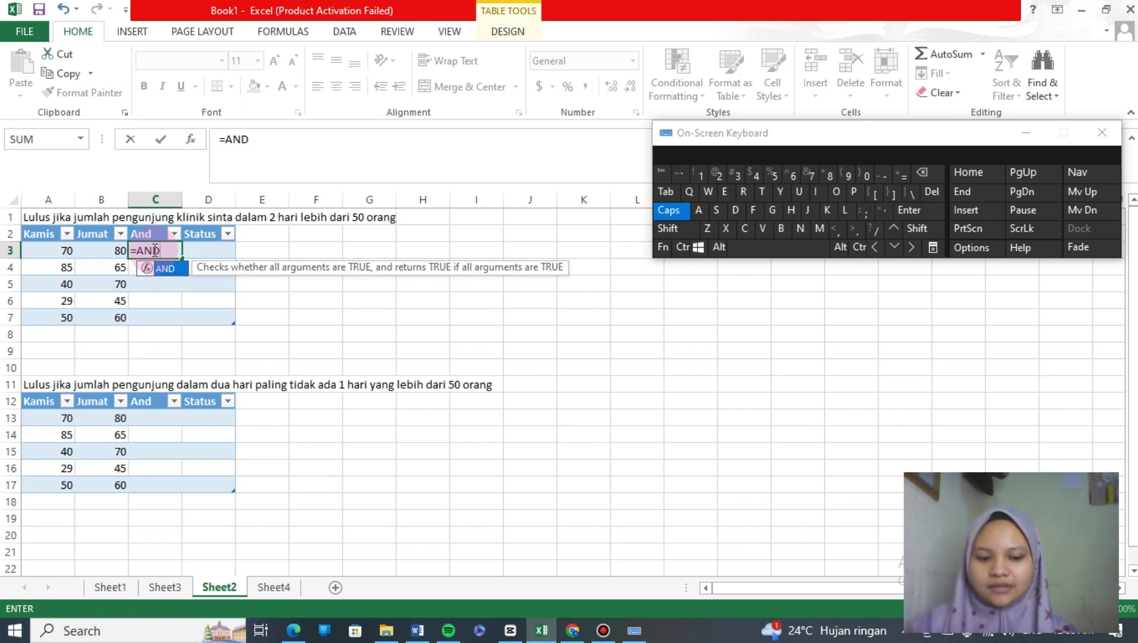
text(9)
key(BackSpace)
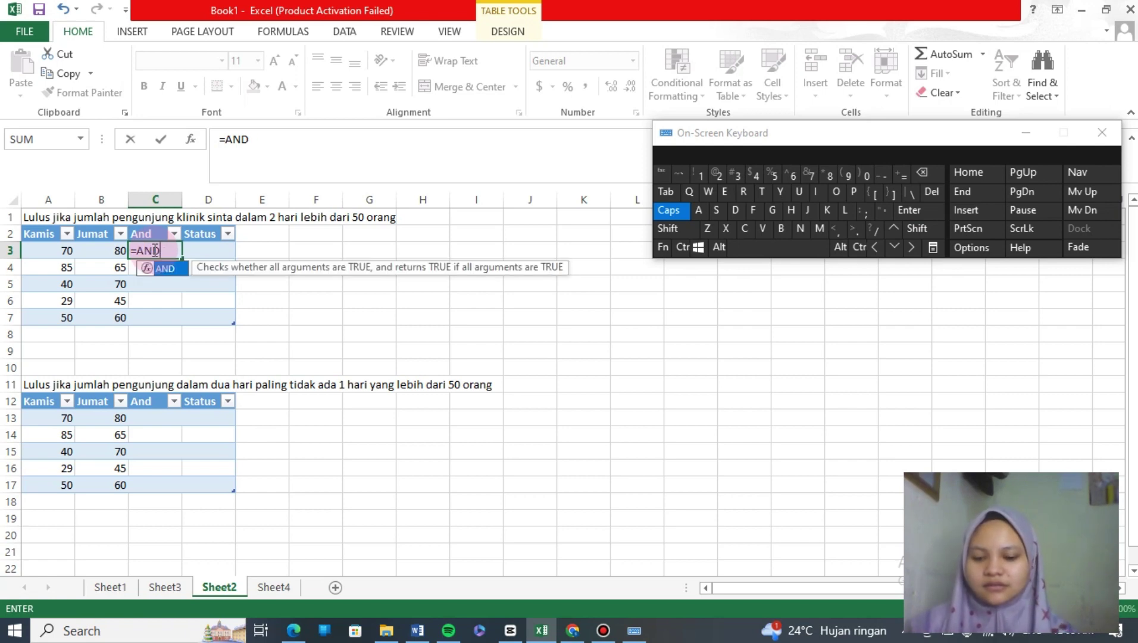
text(()
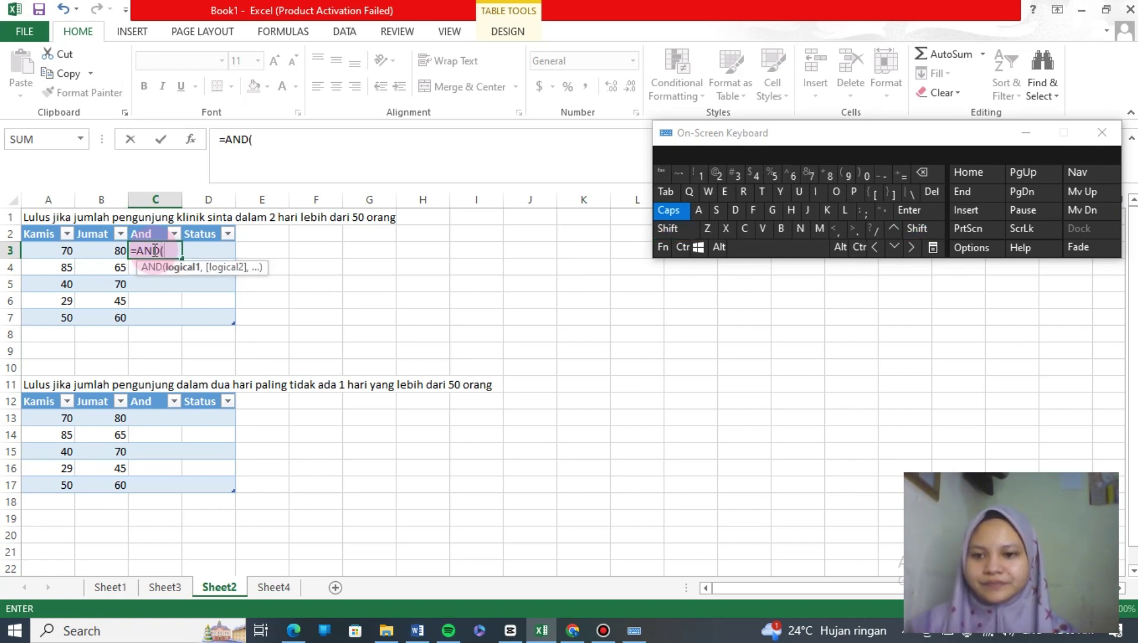
click(54, 252)
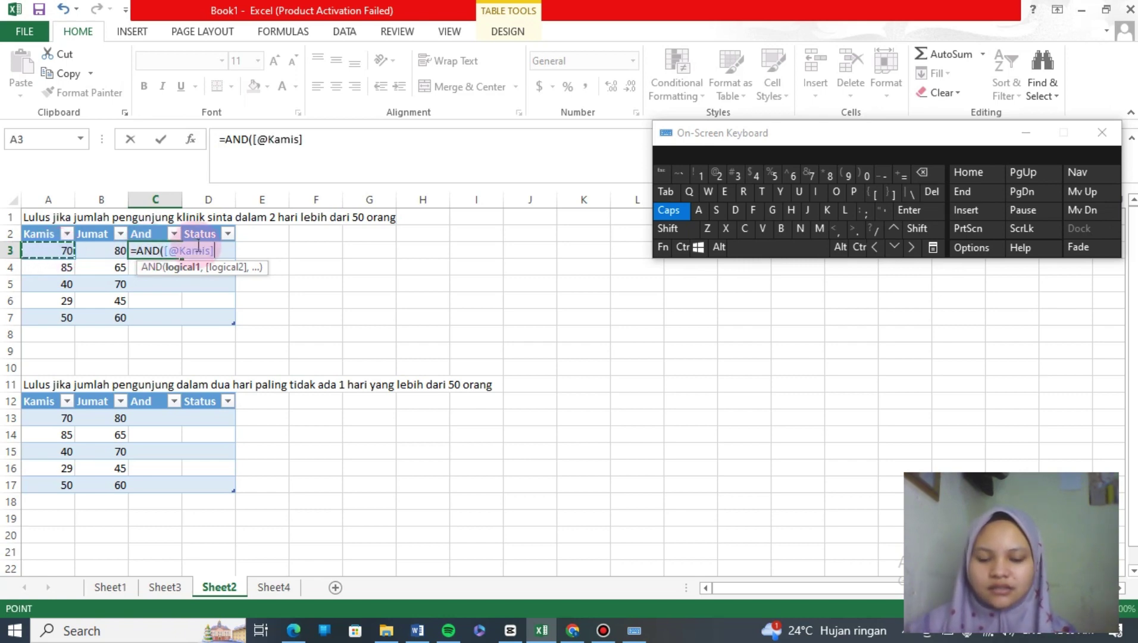
text(>)
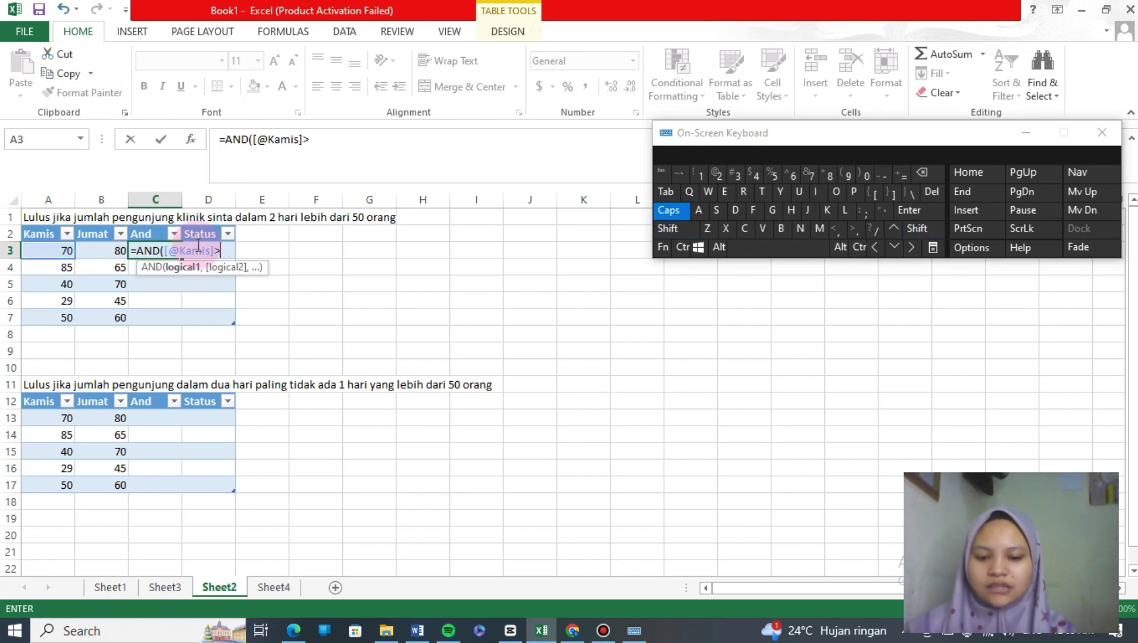
text(5)
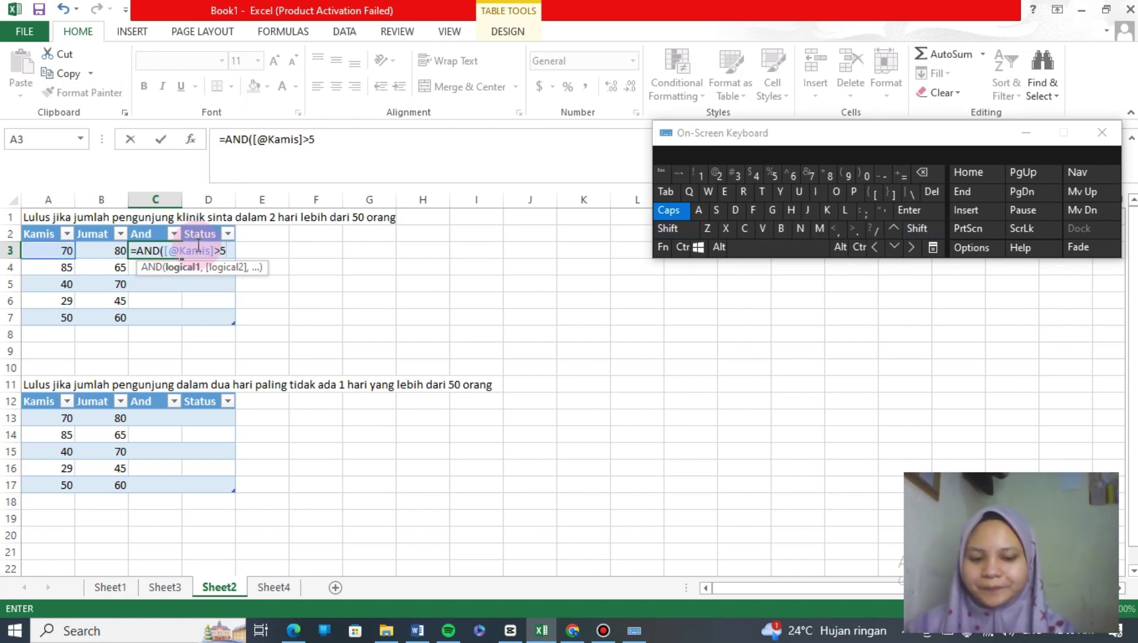
text(0)
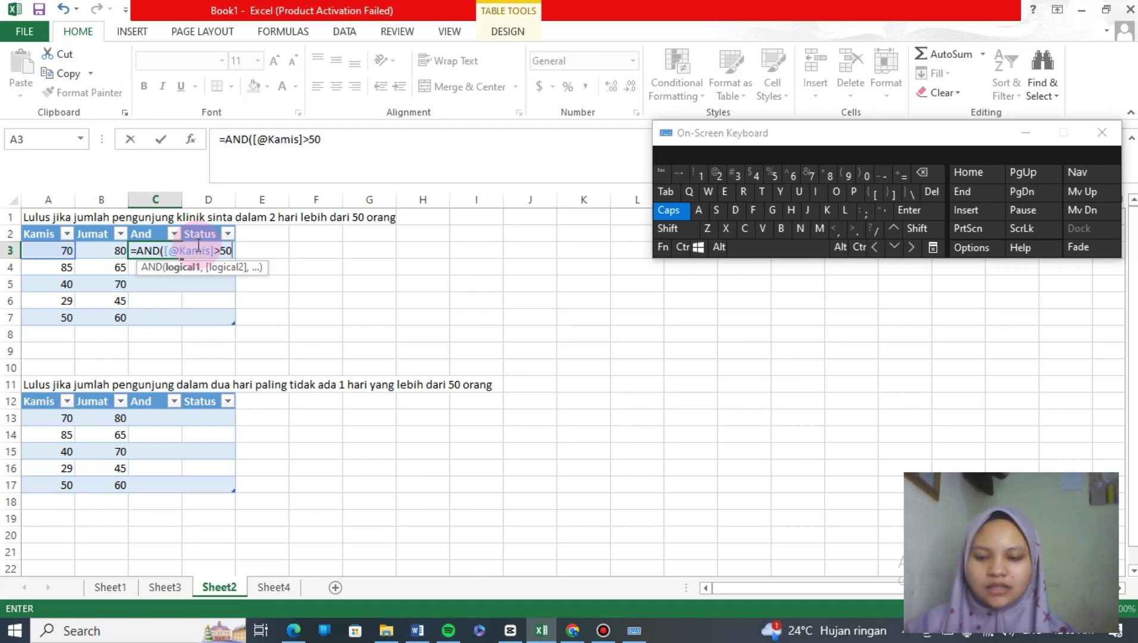
text(,)
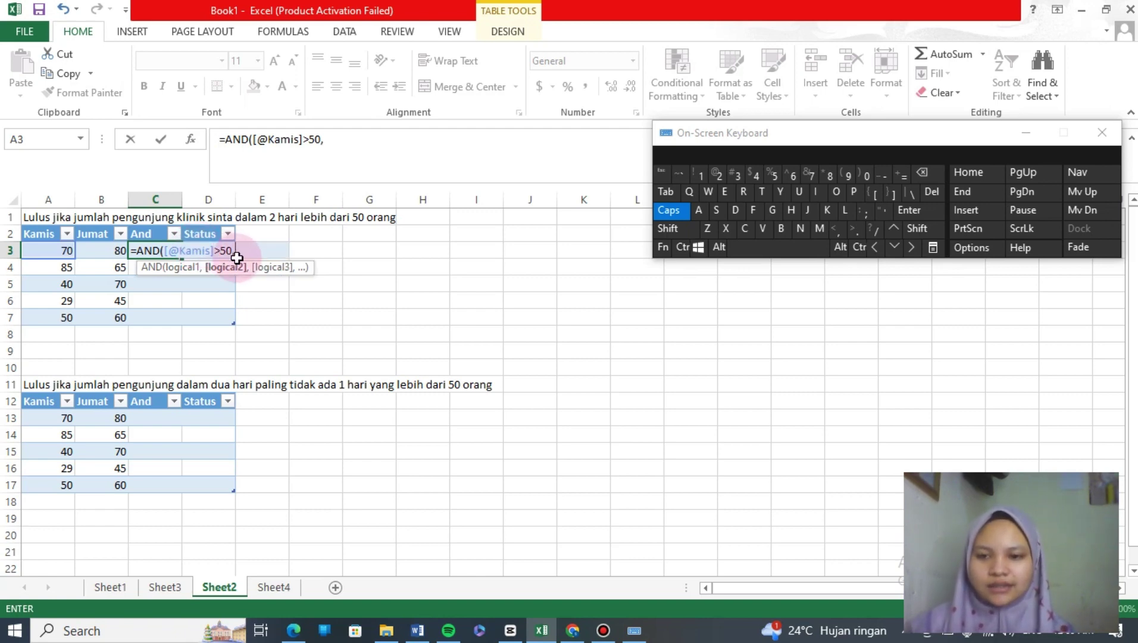
click(105, 256)
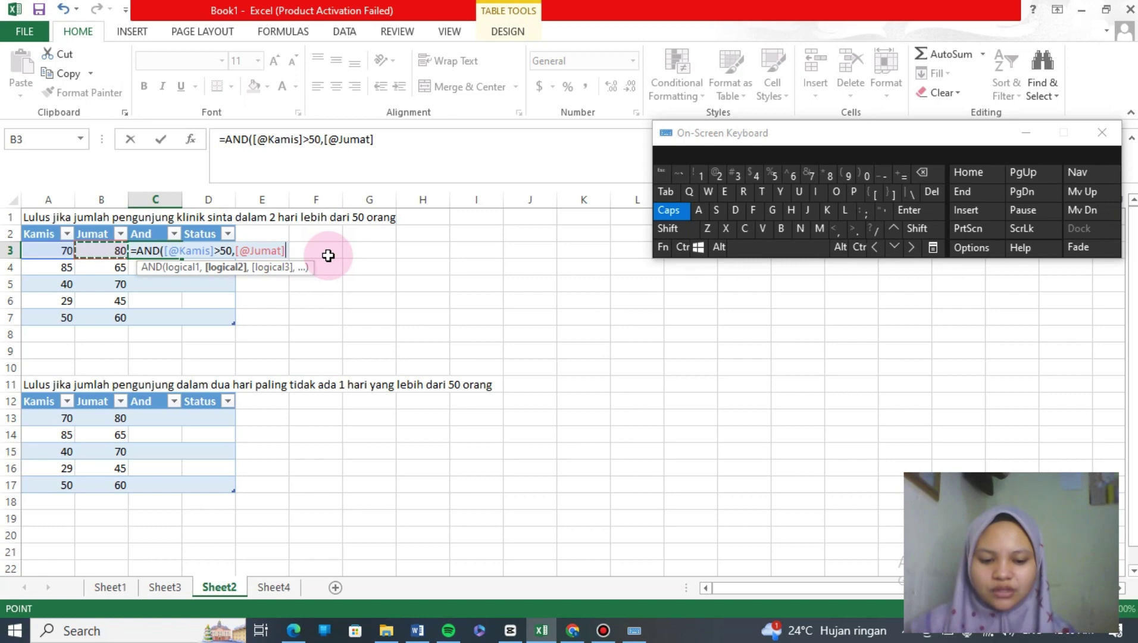
text(>50)
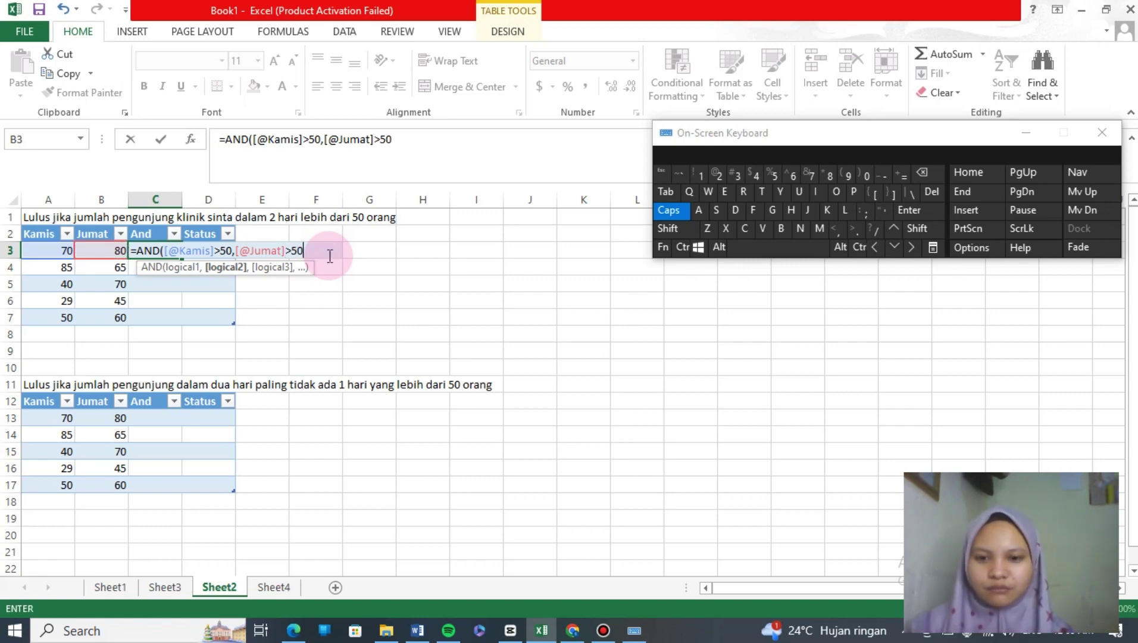
click(680, 225)
click(862, 171)
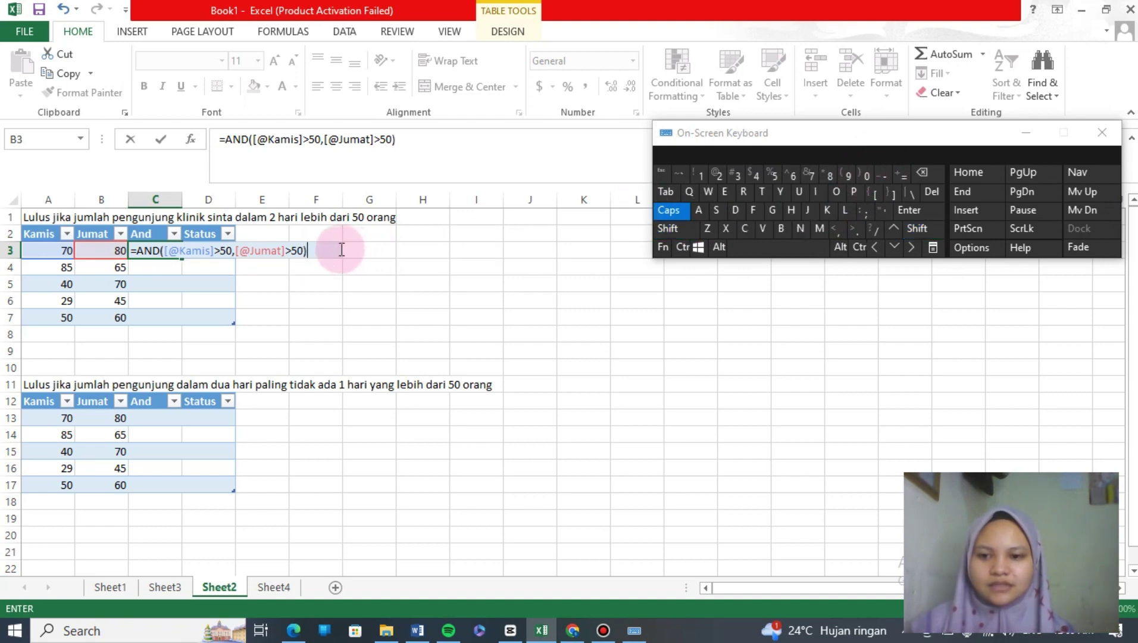
key(Return)
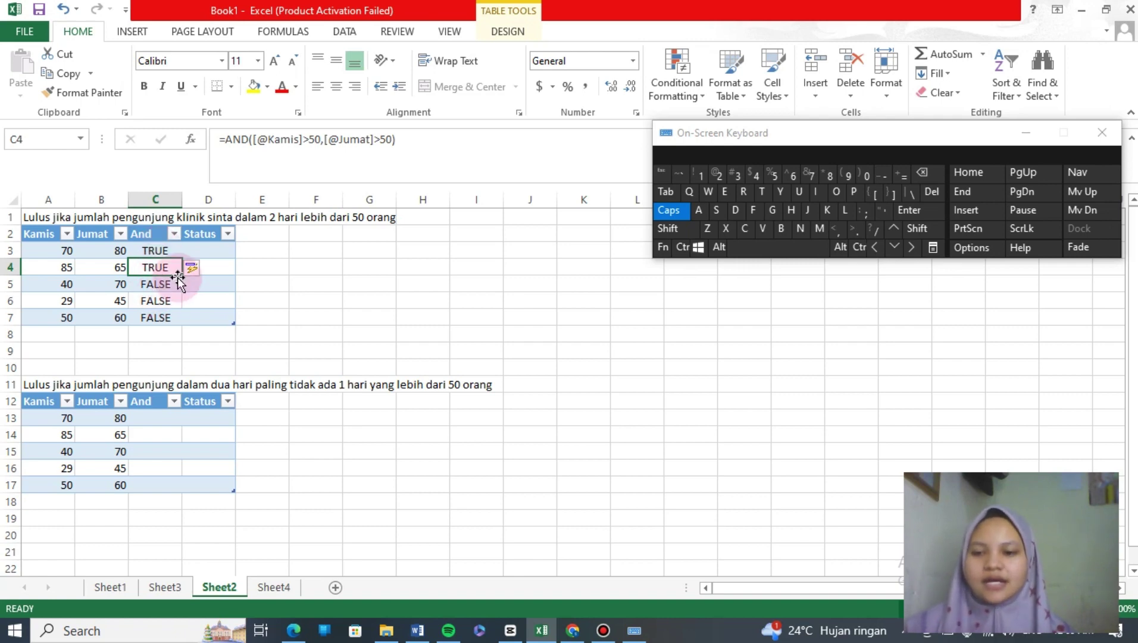
click(159, 252)
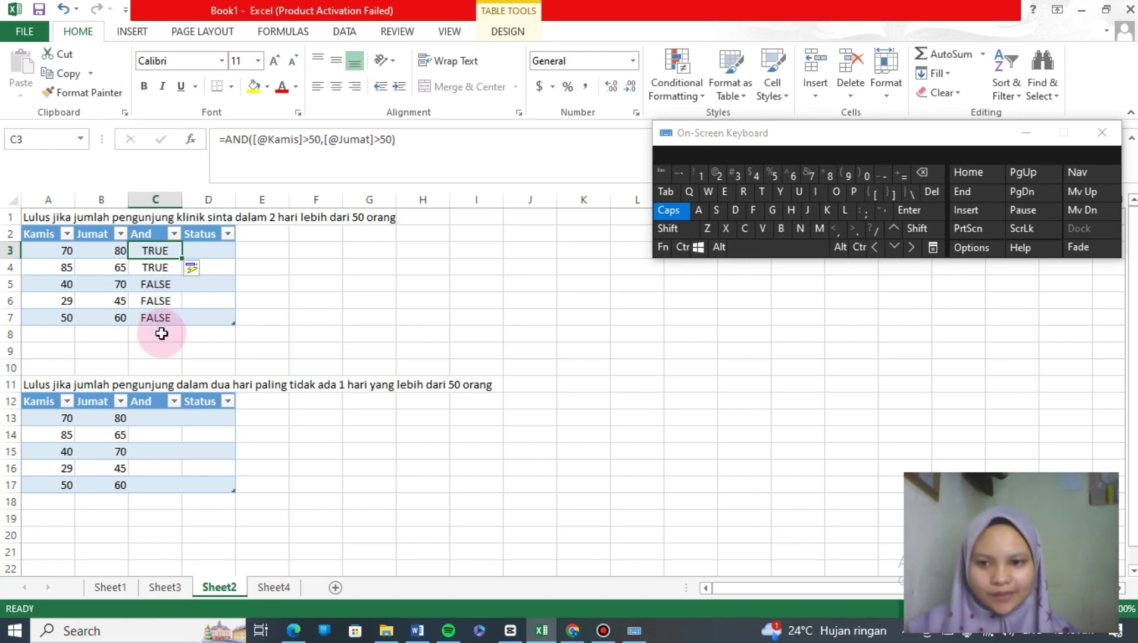
click(202, 254)
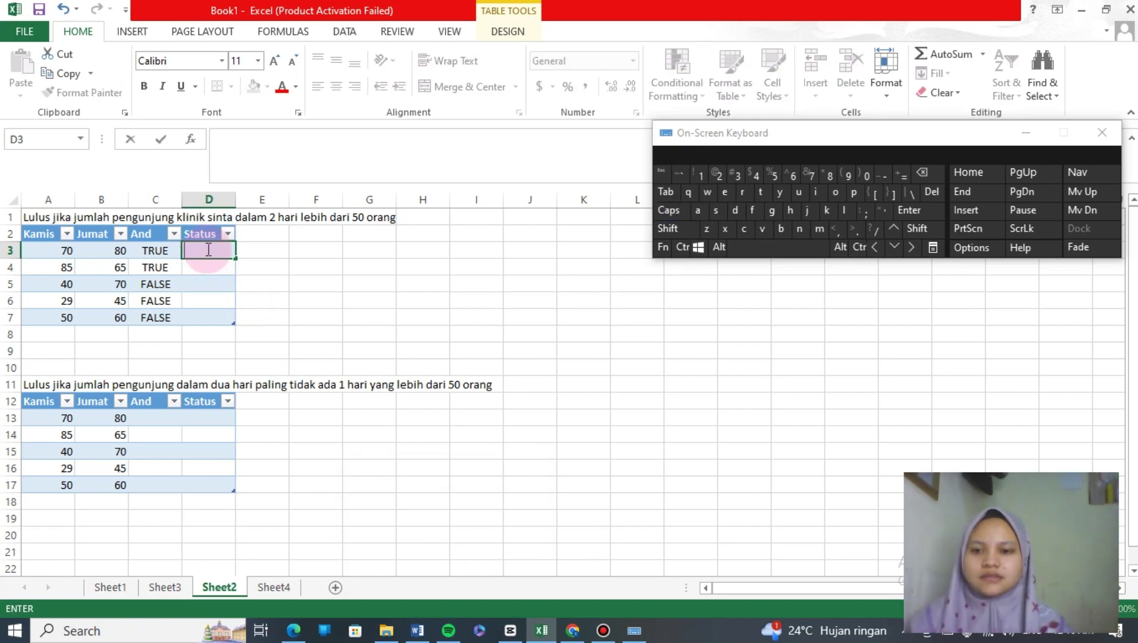
text(=)
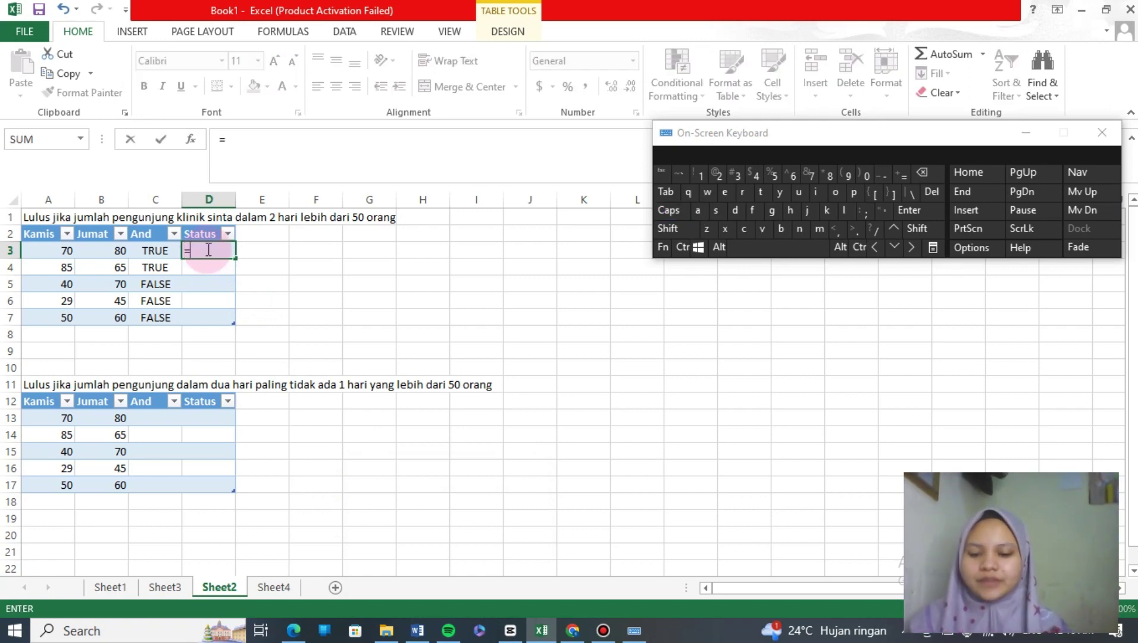
text(if()
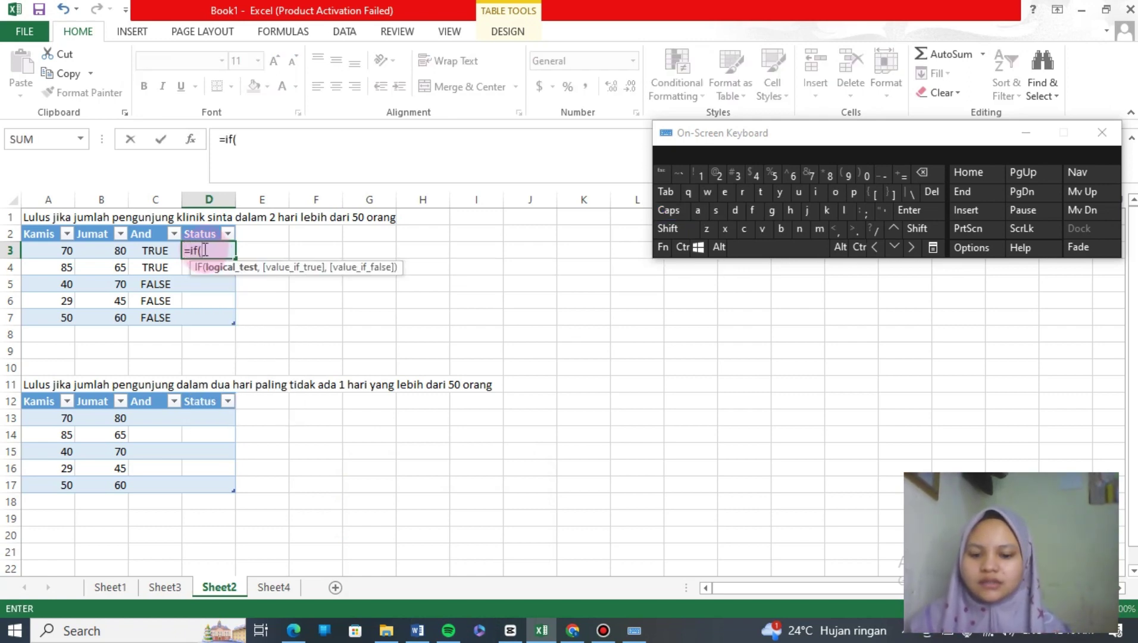
click(158, 250)
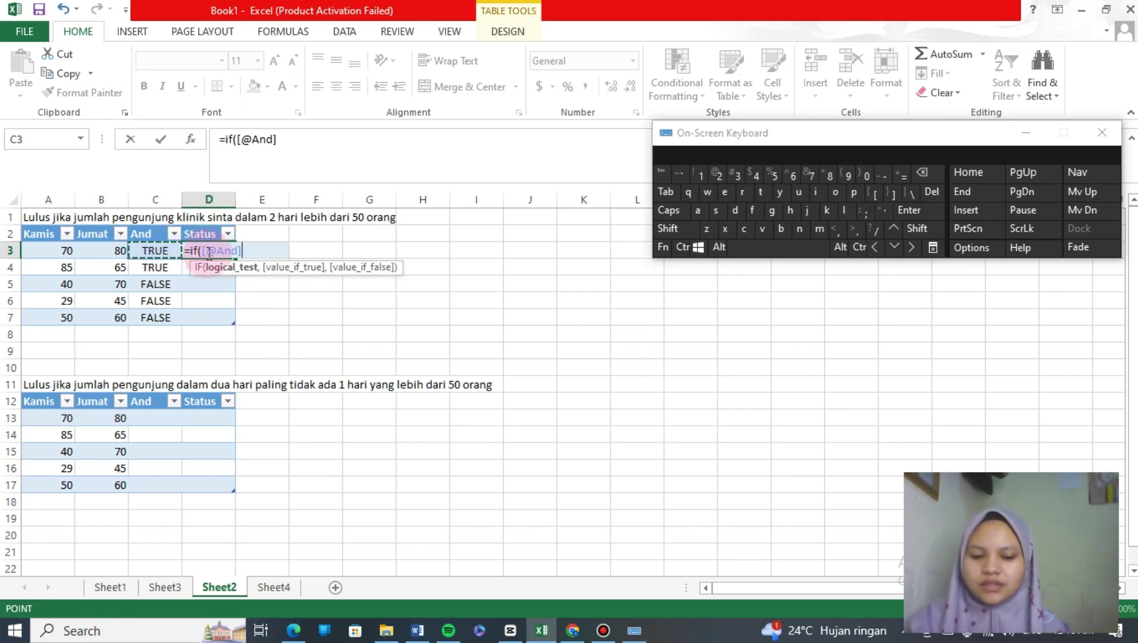
text(=TRUE,)
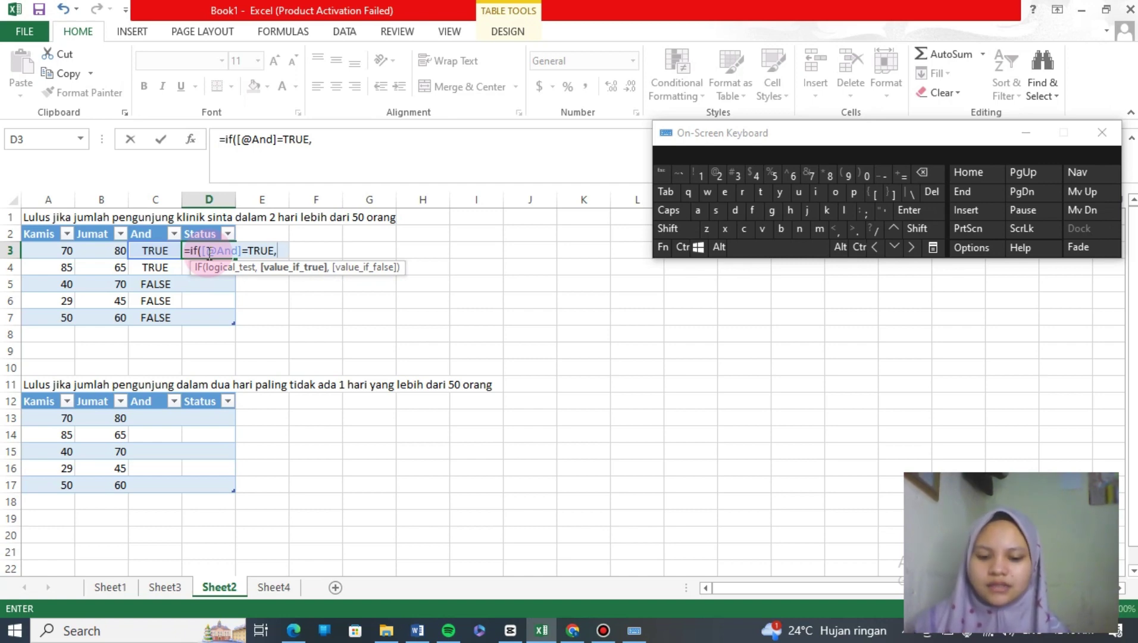
text(")
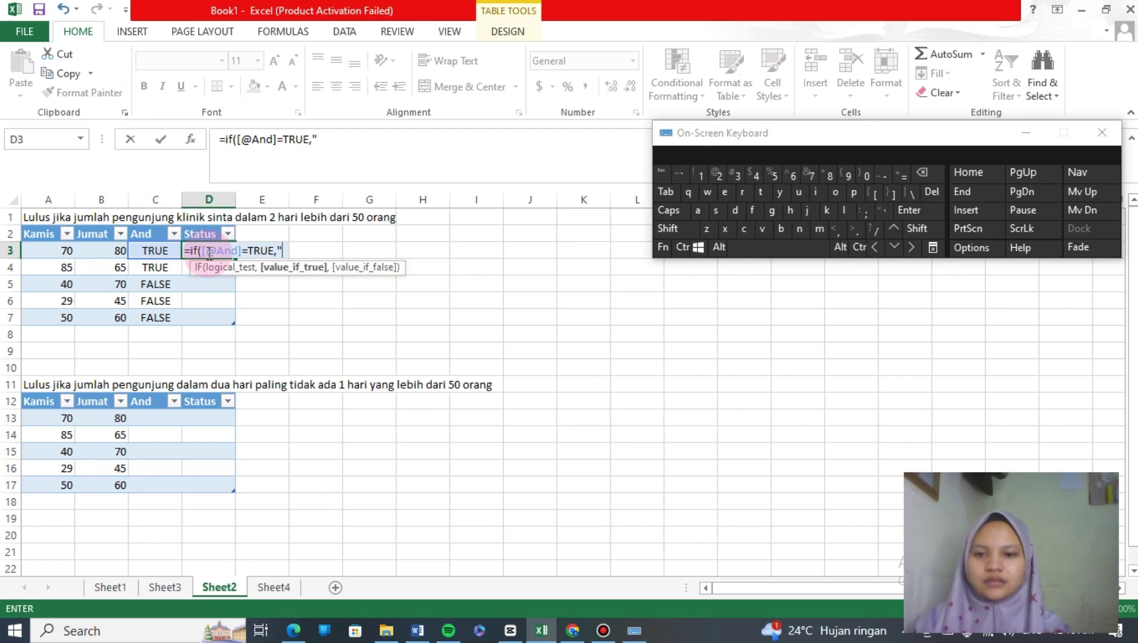
text(Lulus",)
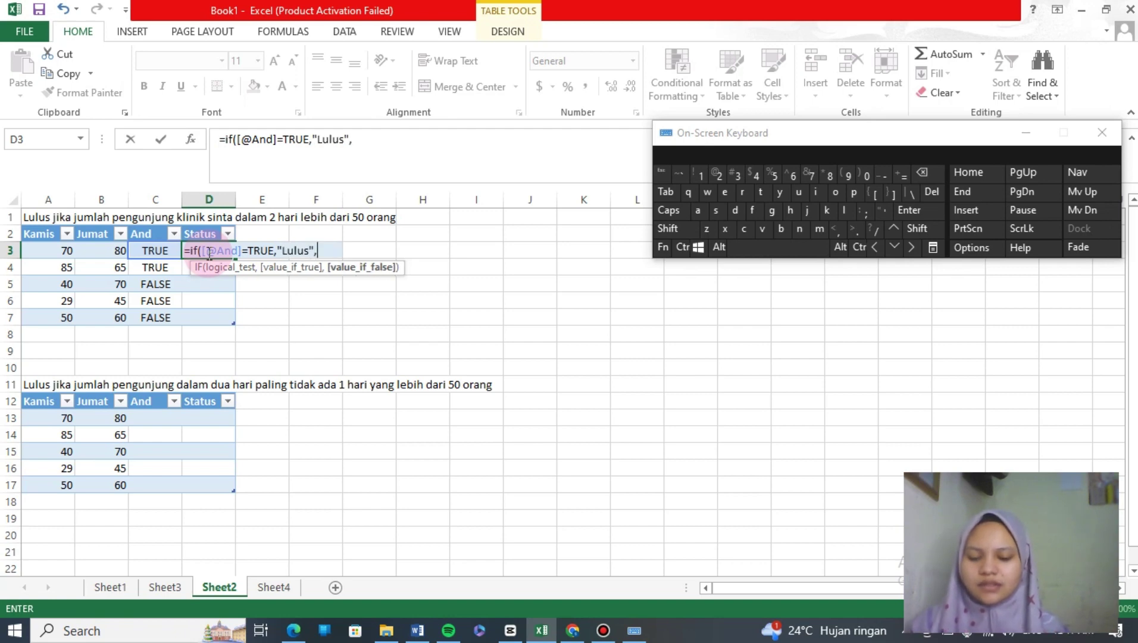
text(")
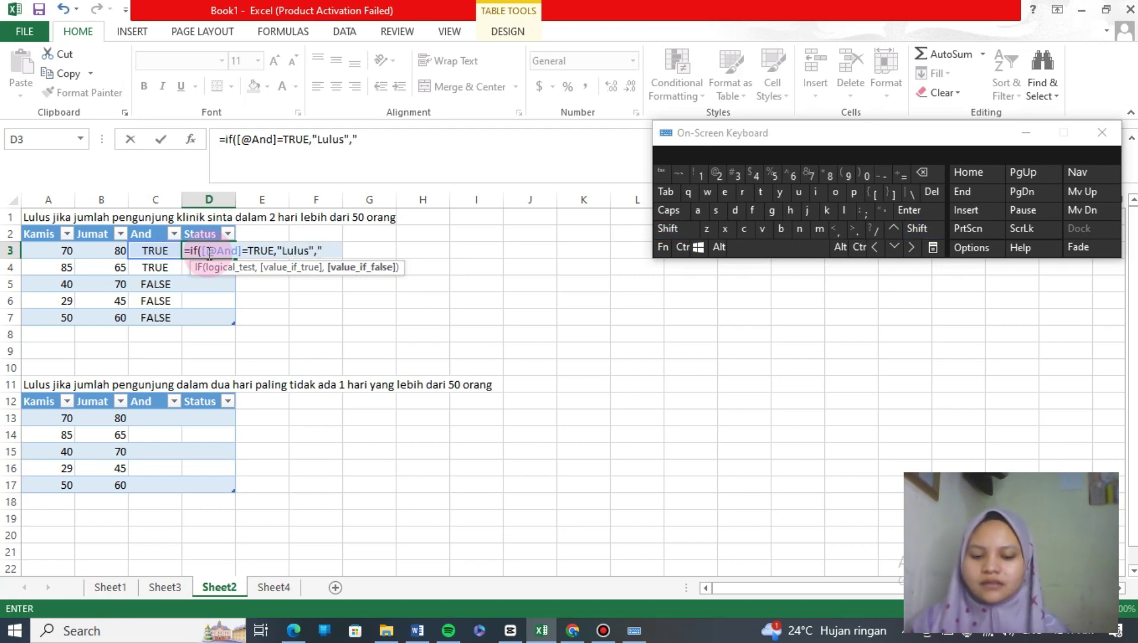
text(Tidak )
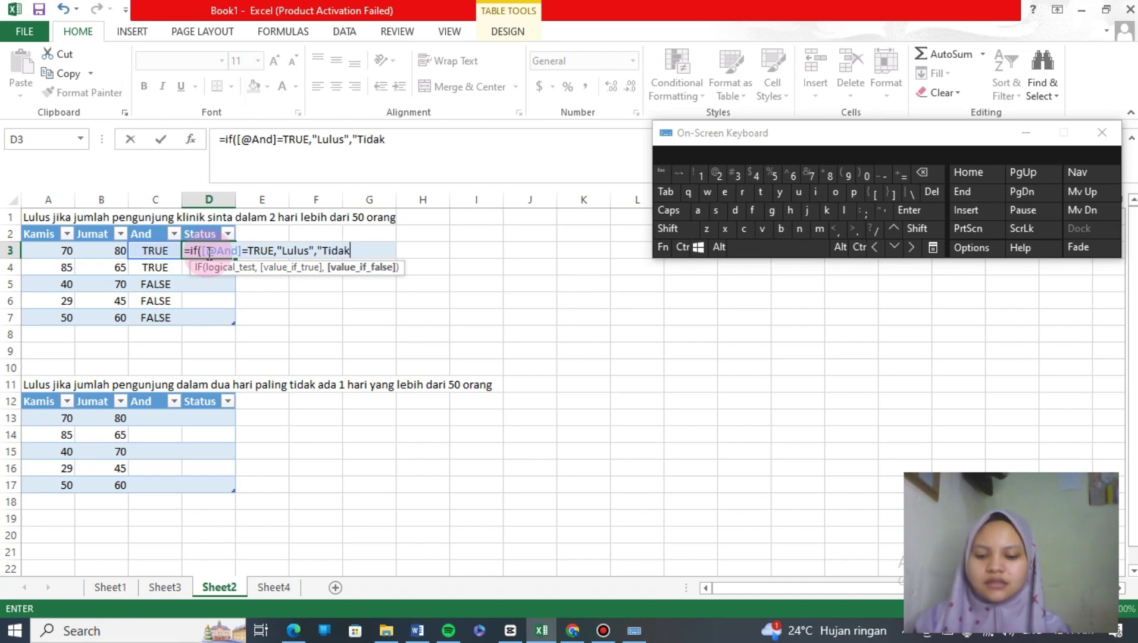
text(Lulus)
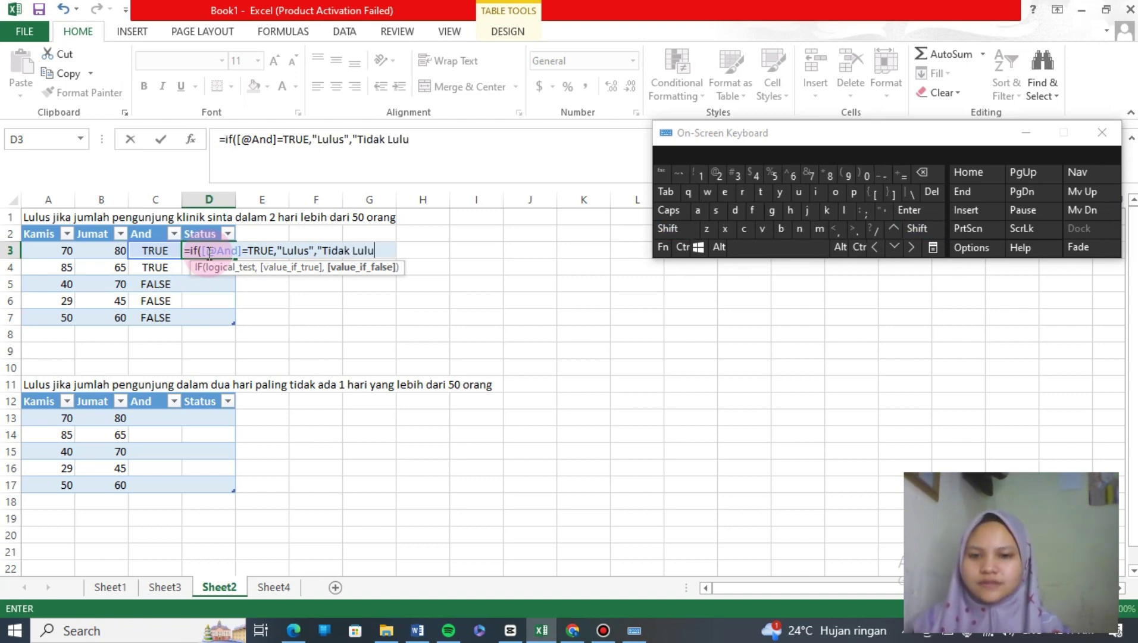
text(")
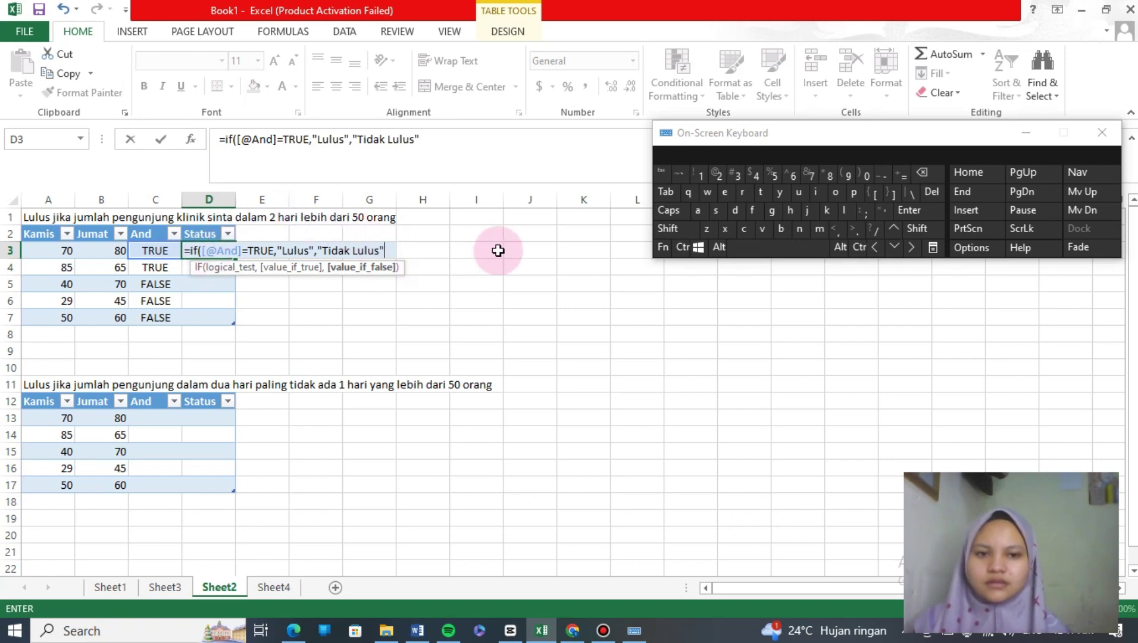
click(920, 228)
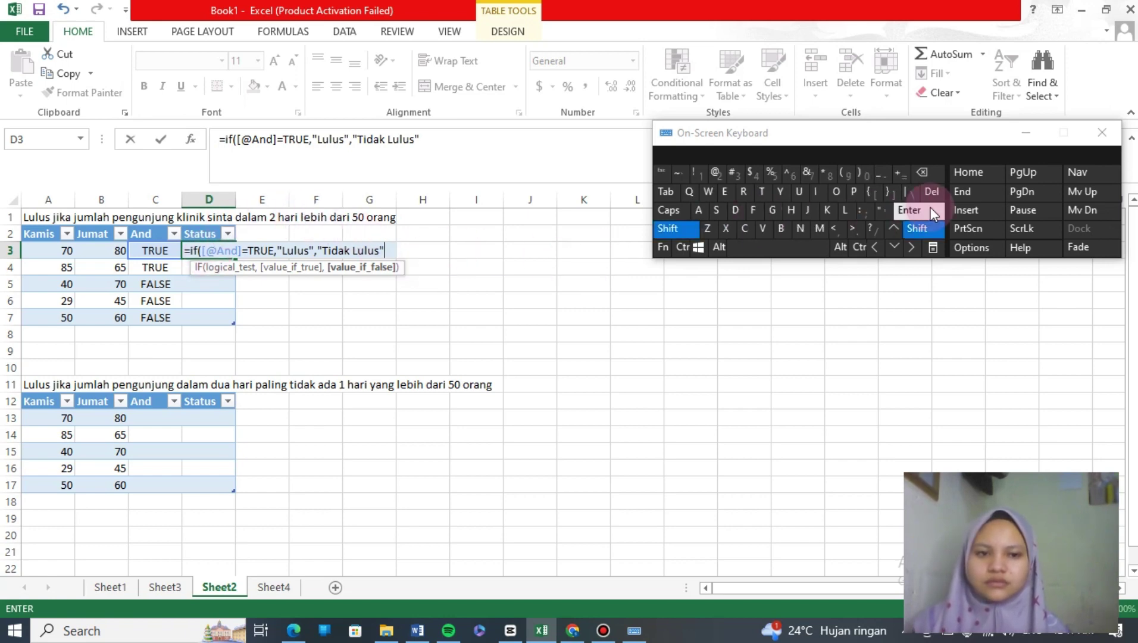
click(864, 175)
key(Return)
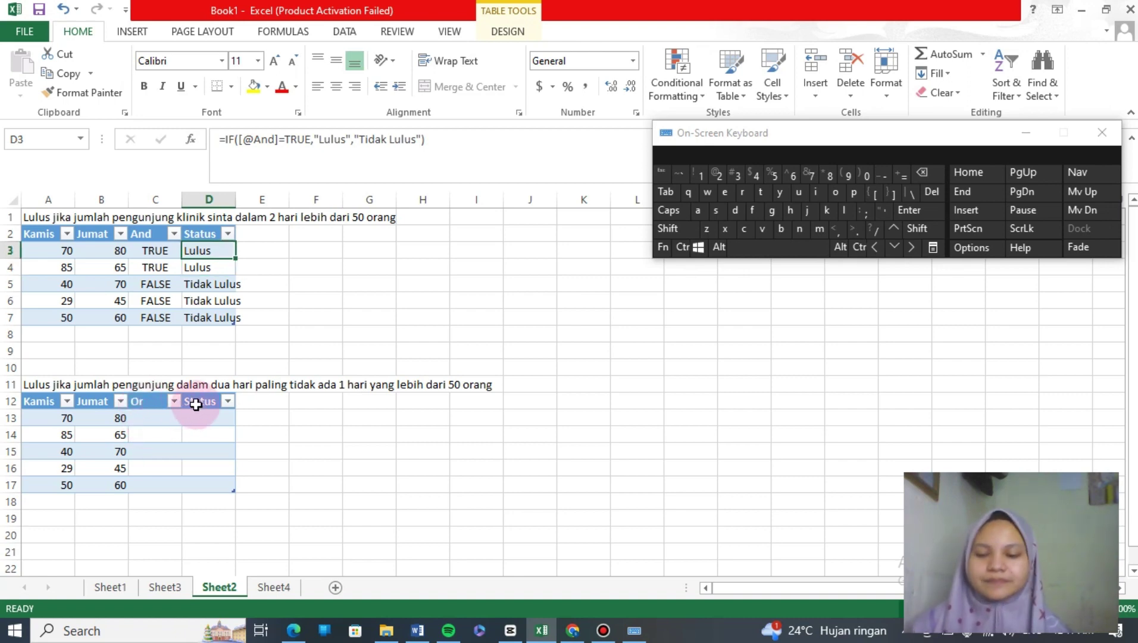
click(139, 407)
key(Return)
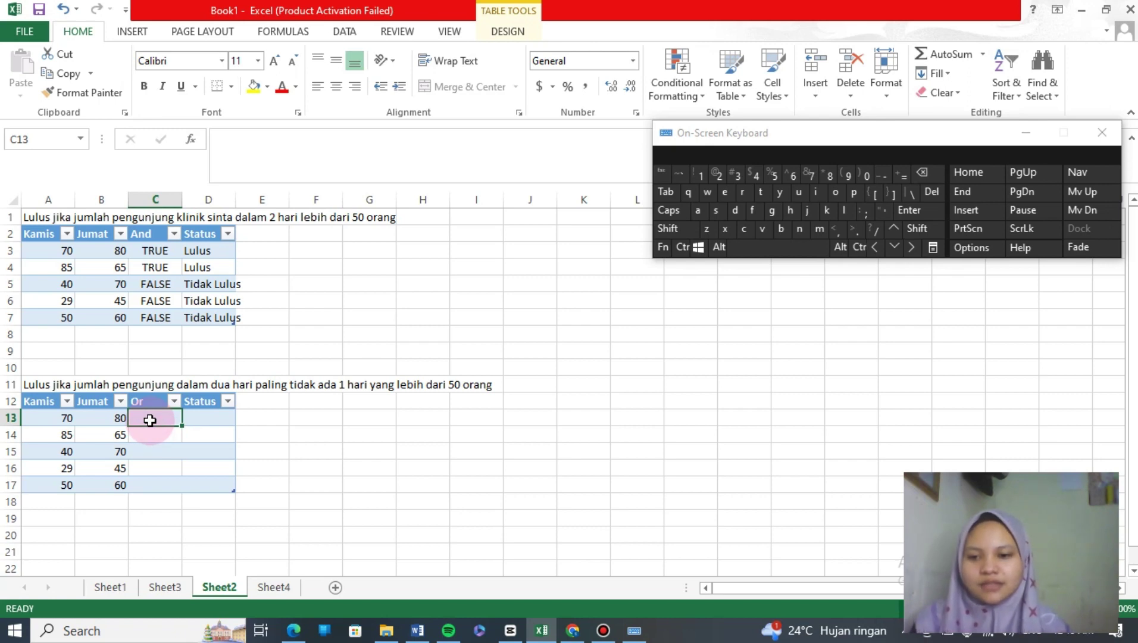
text(=or)
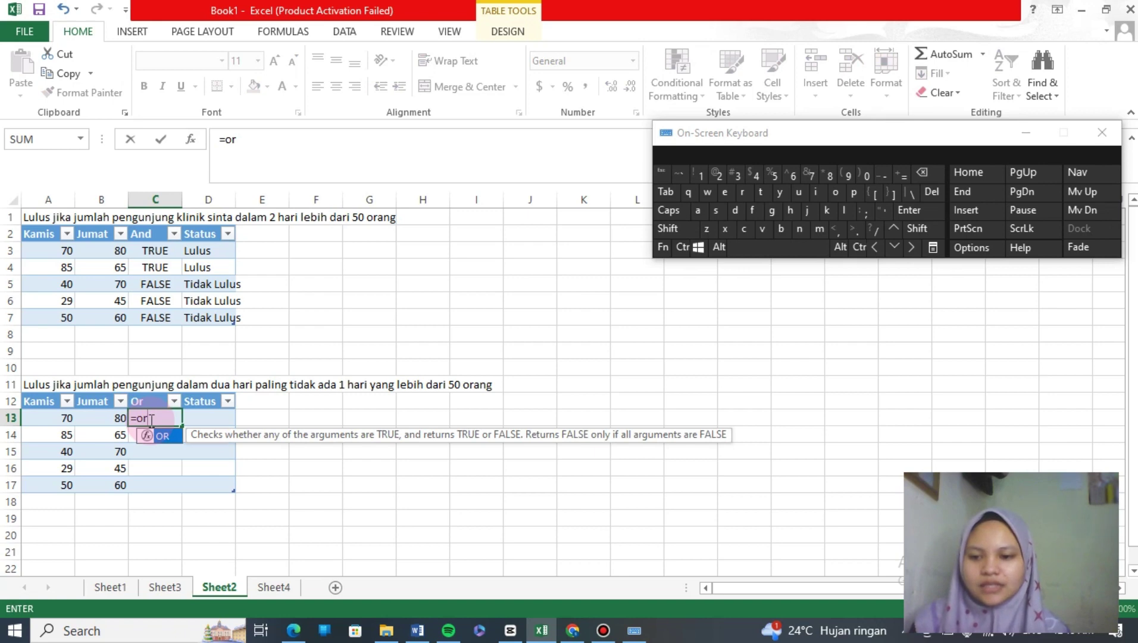
key(Escape)
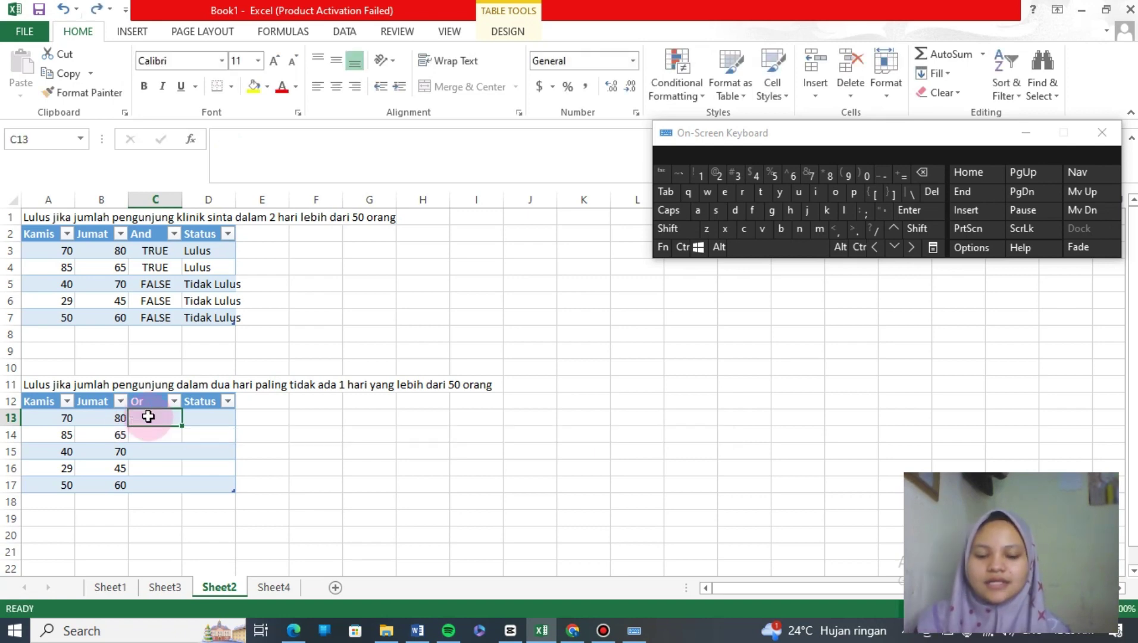
text(=)
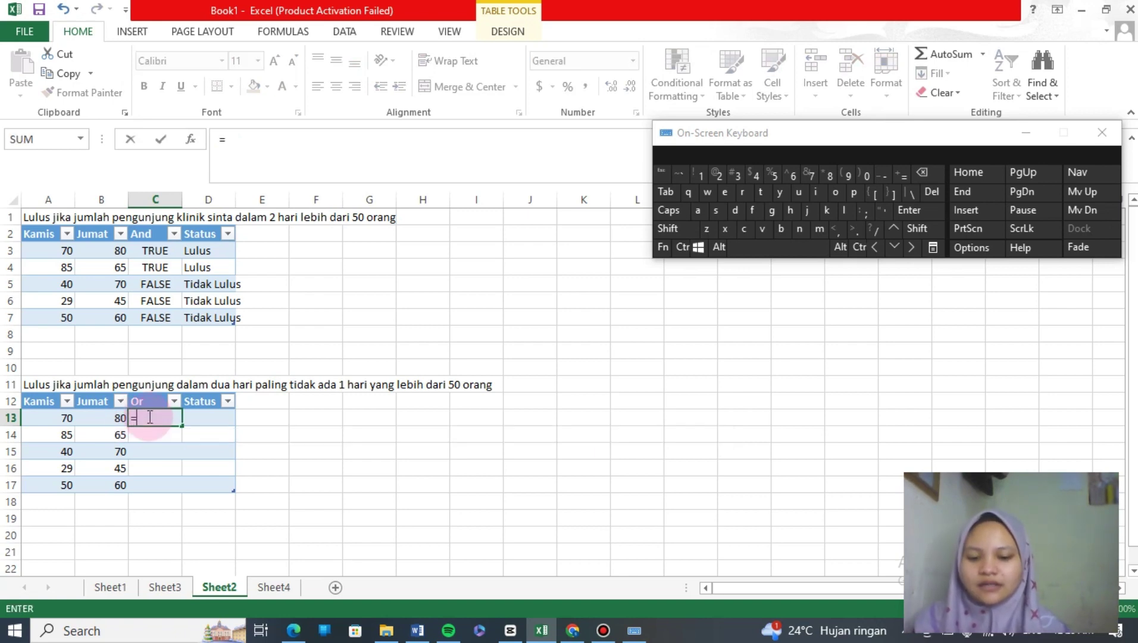
text(OR)
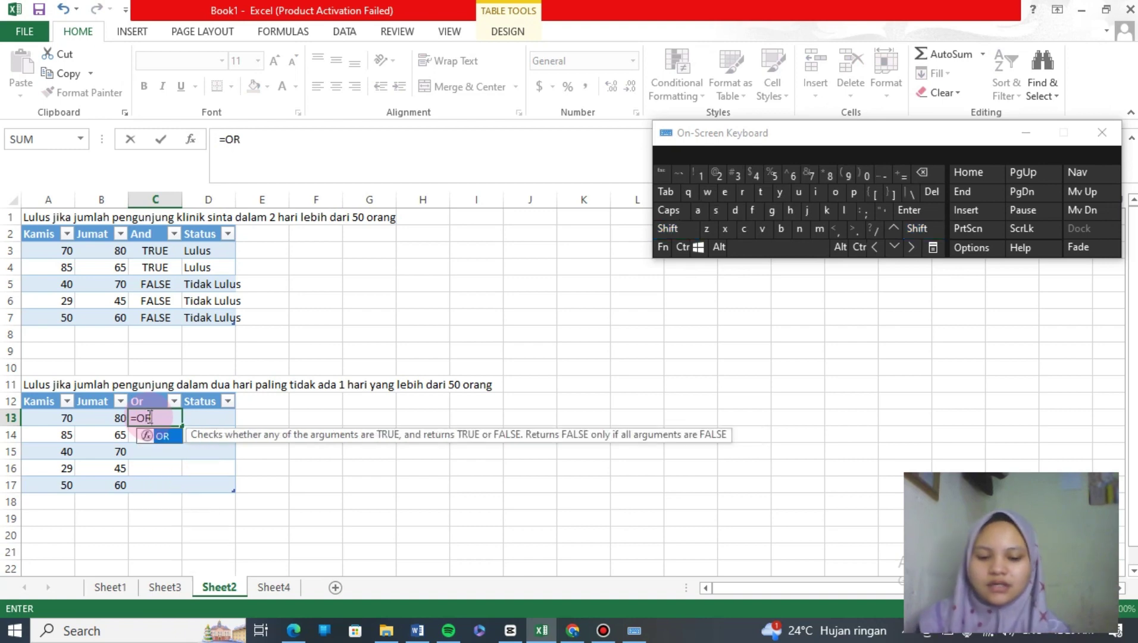
text(()
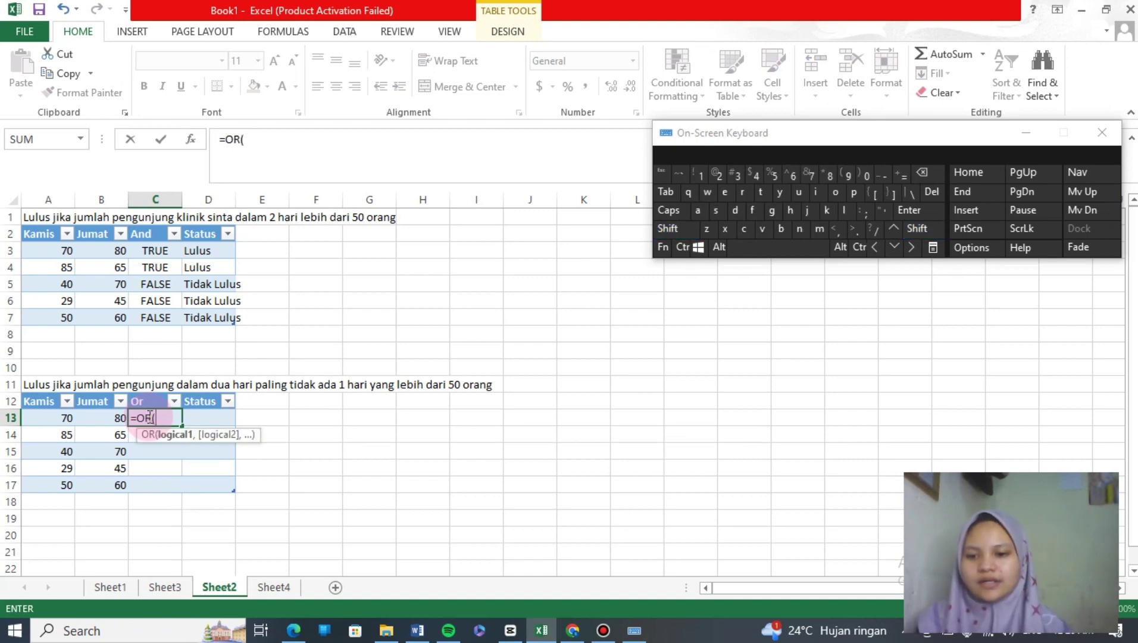
click(54, 421)
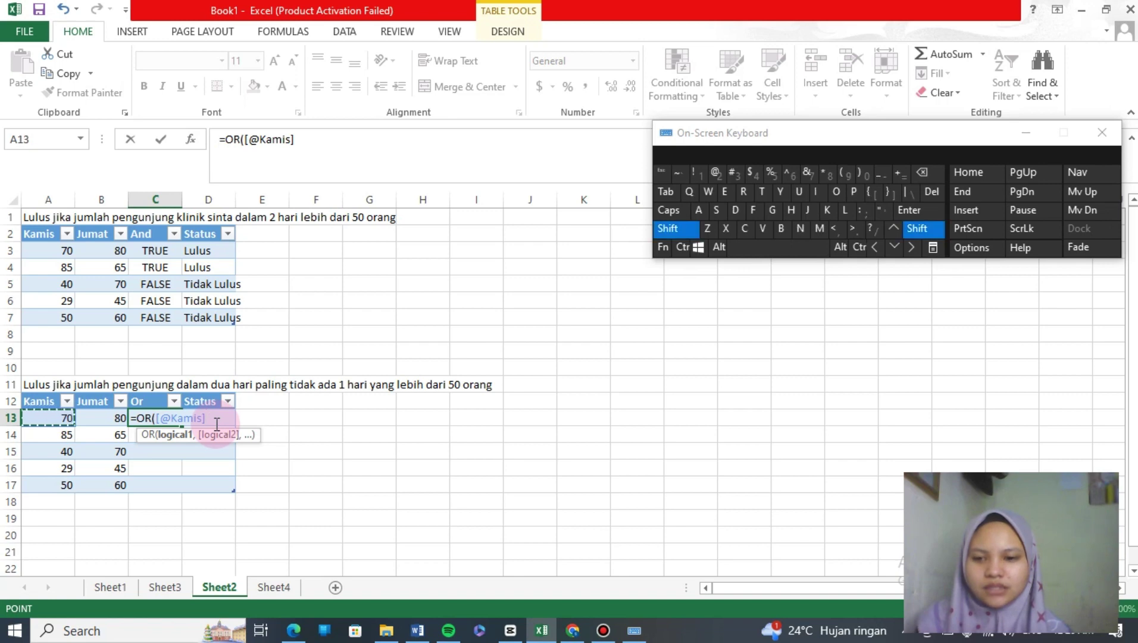
text(>)
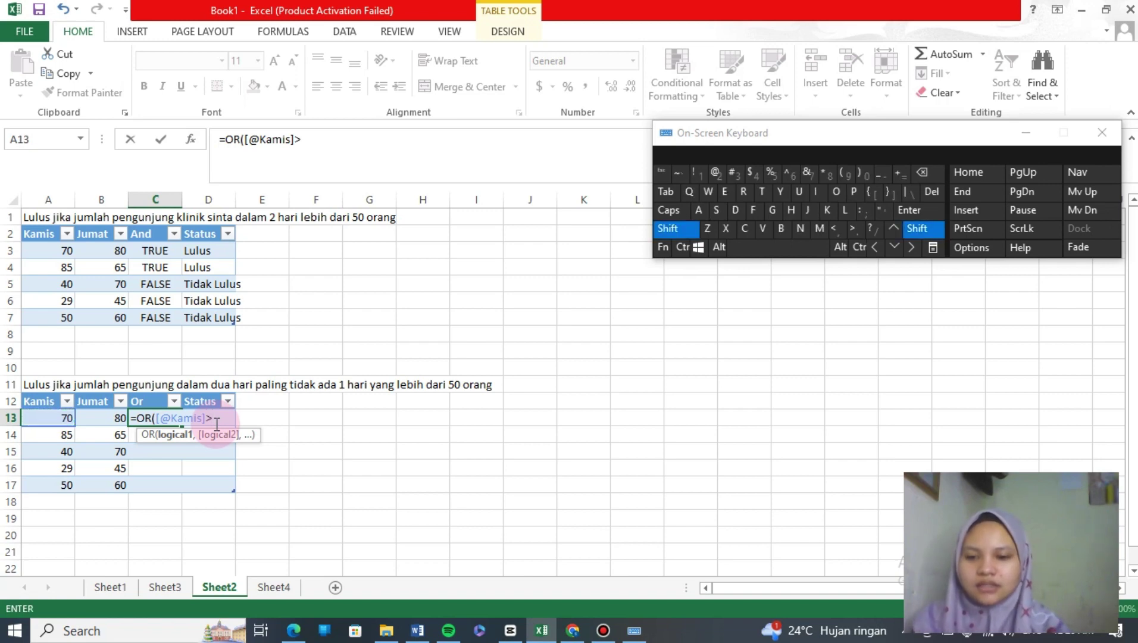
text(%)
key(BackSpace)
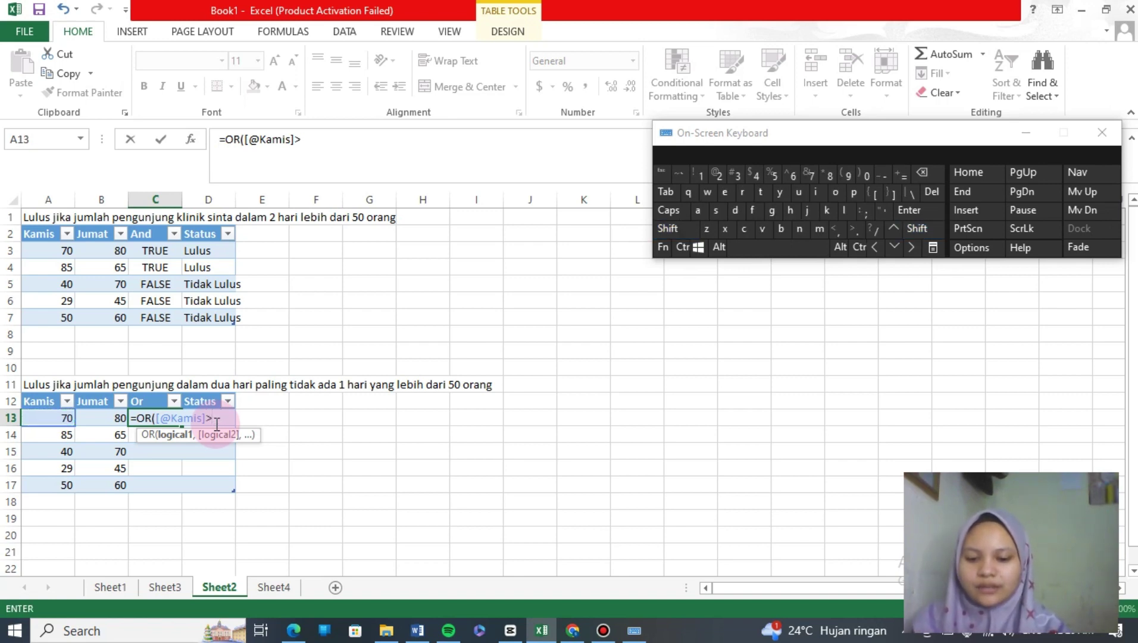
text(5)
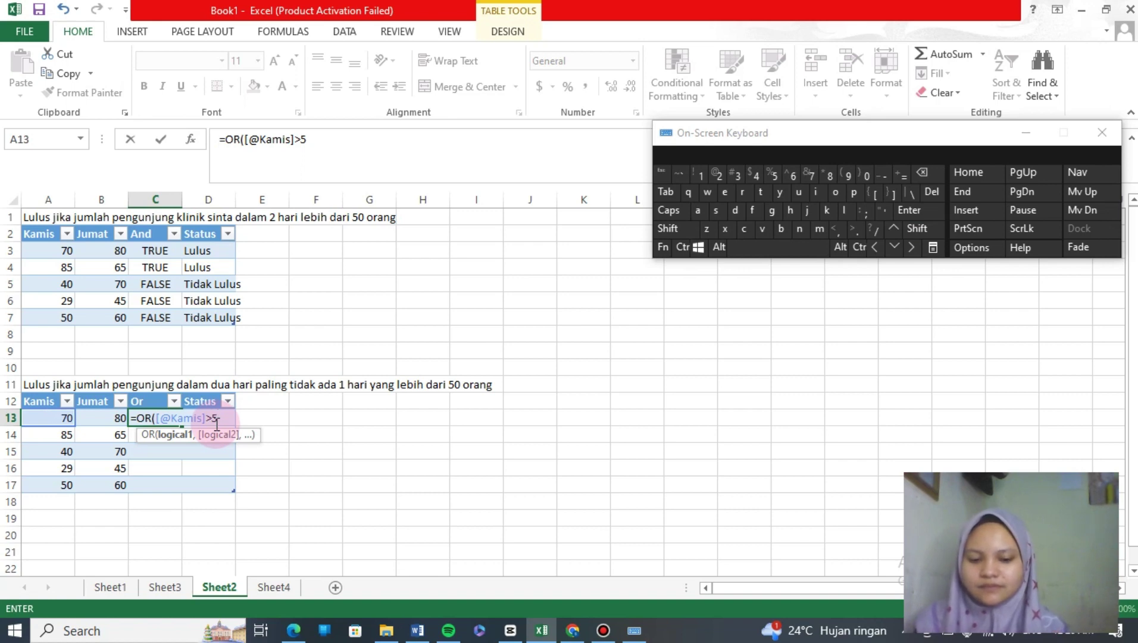
text(0)
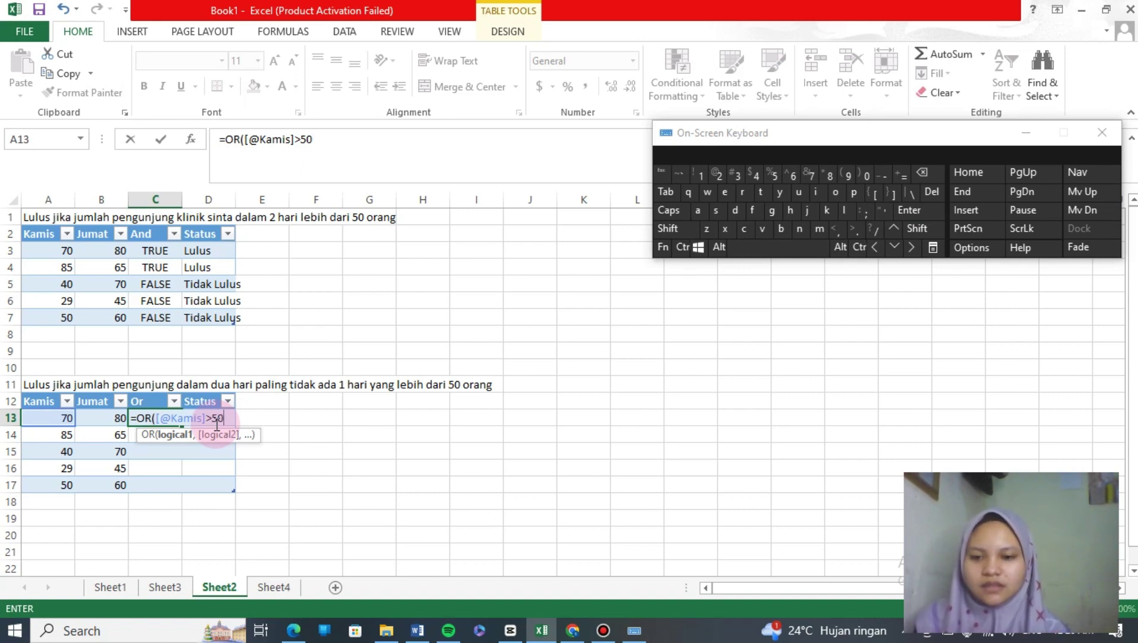
text(,)
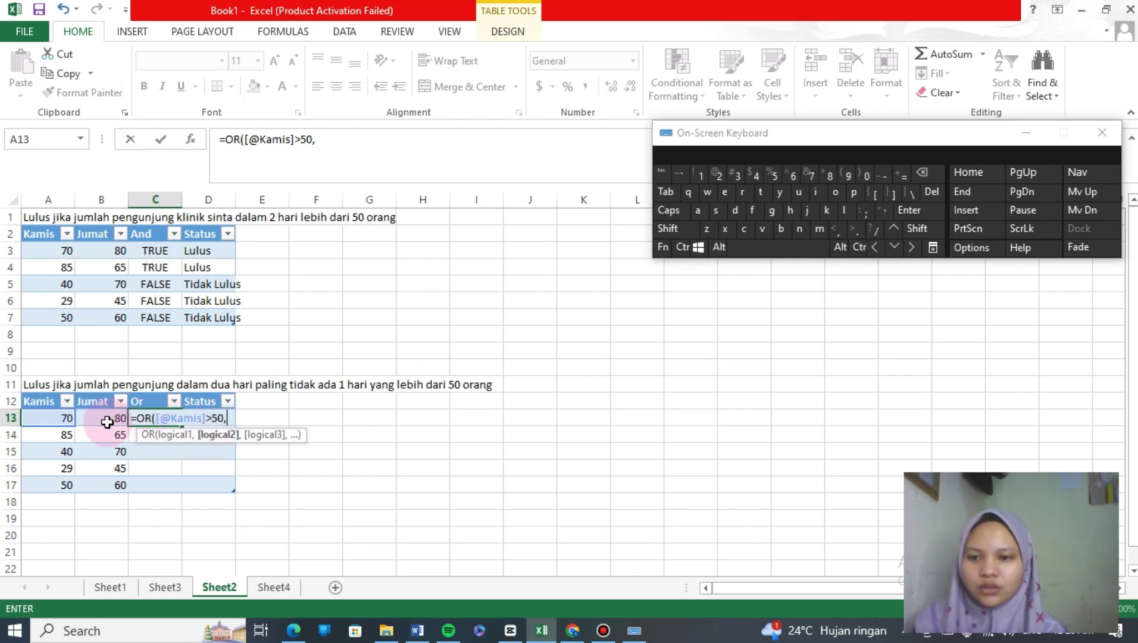
click(107, 422)
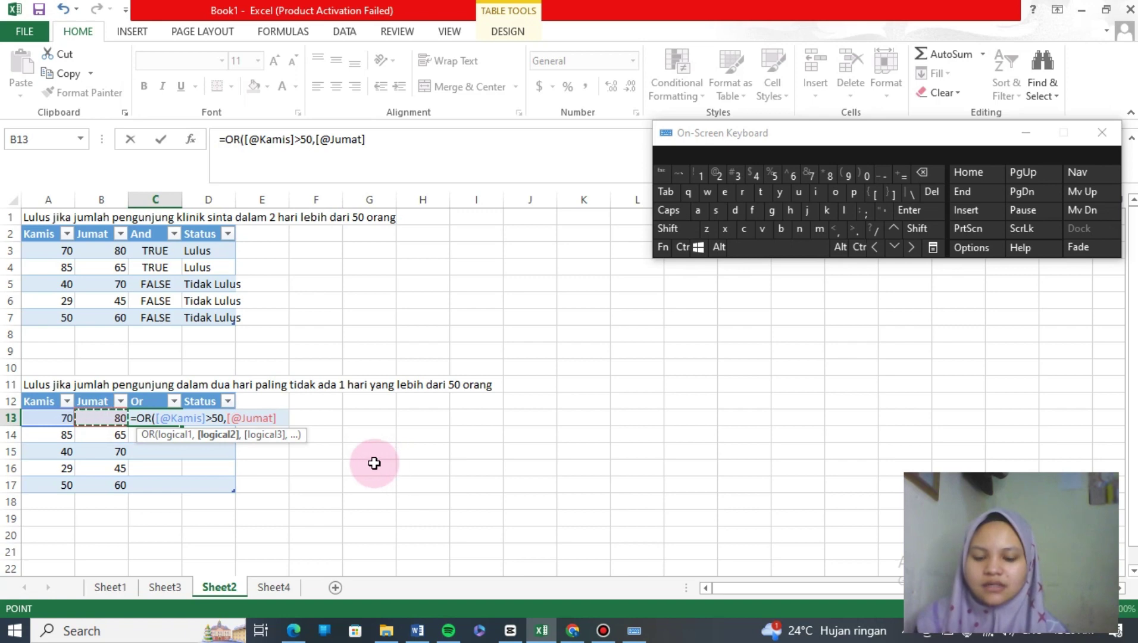
text(>)
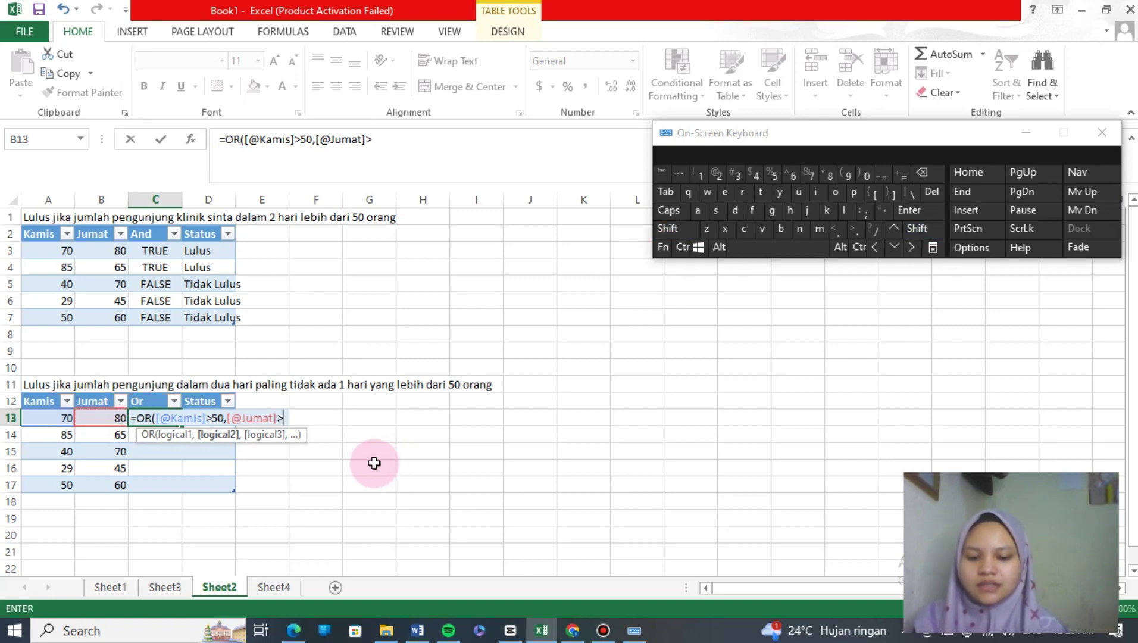
text(50)
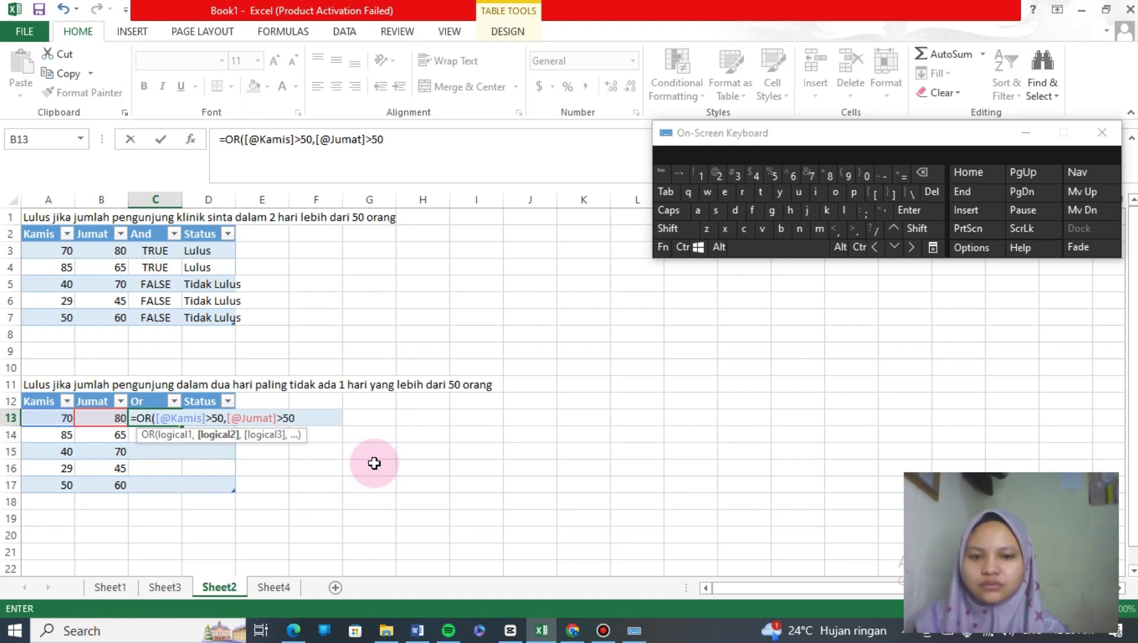
click(861, 176)
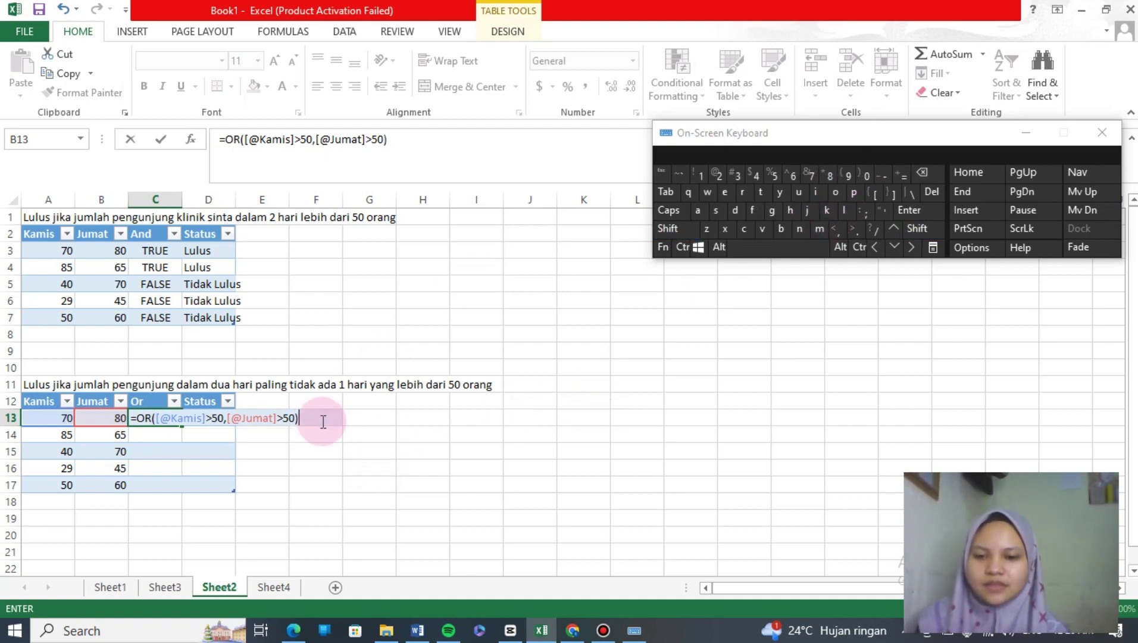
key(Return)
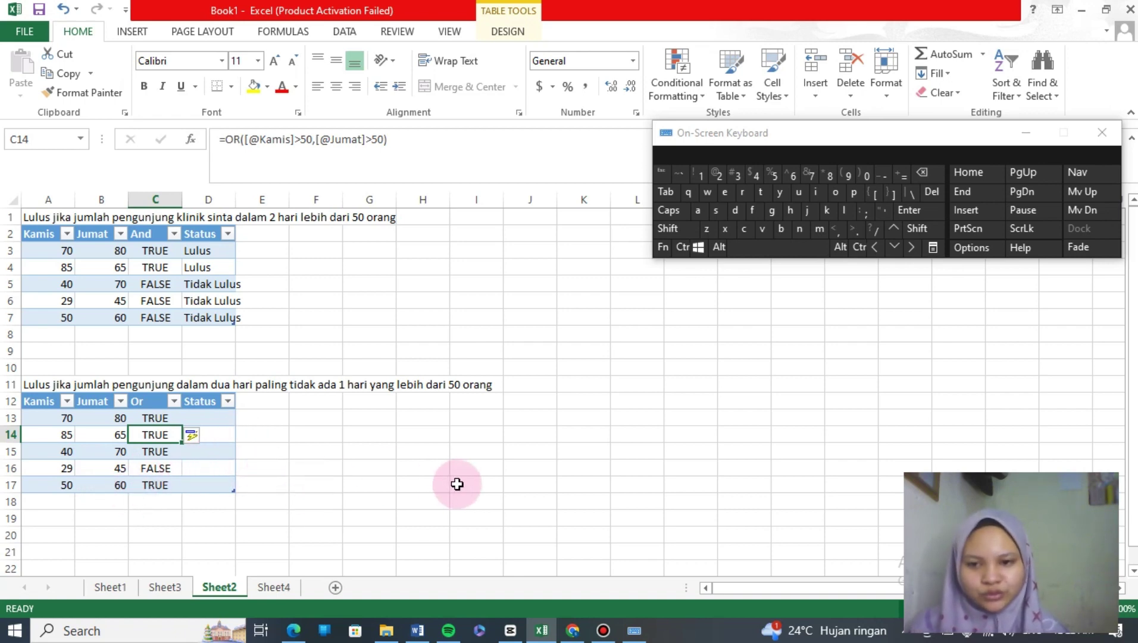
click(210, 421)
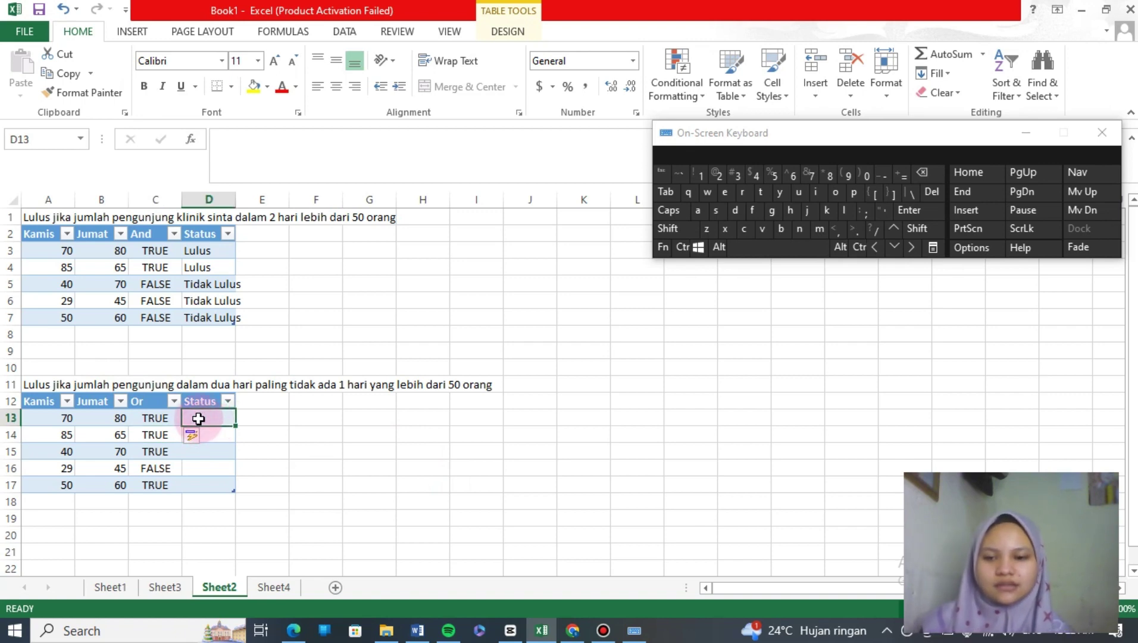
text(=)
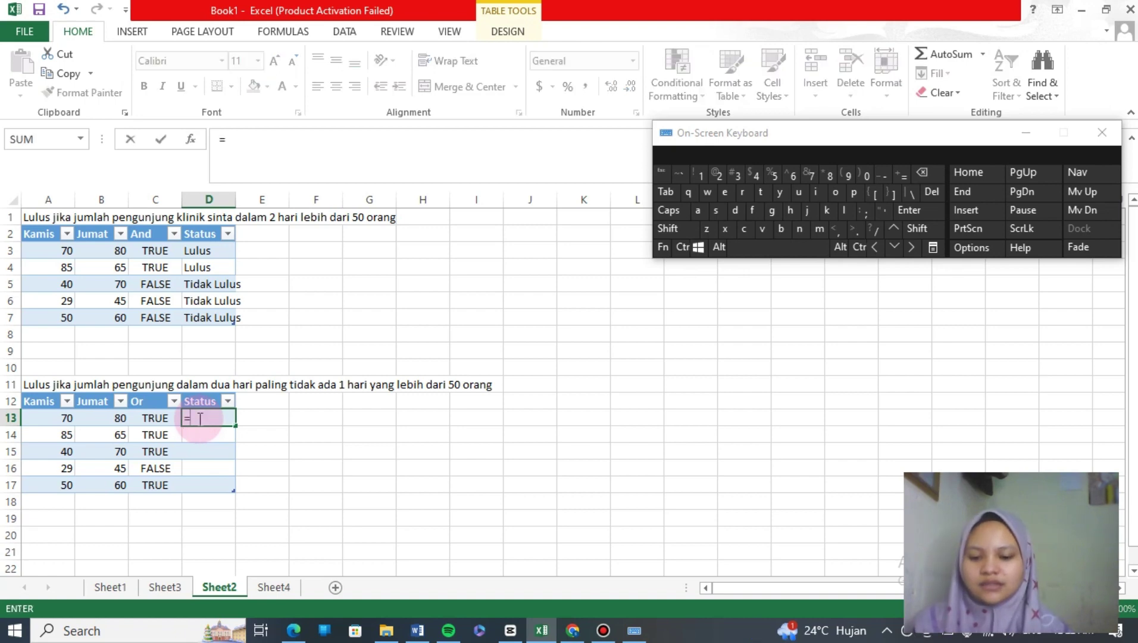
text(IF)
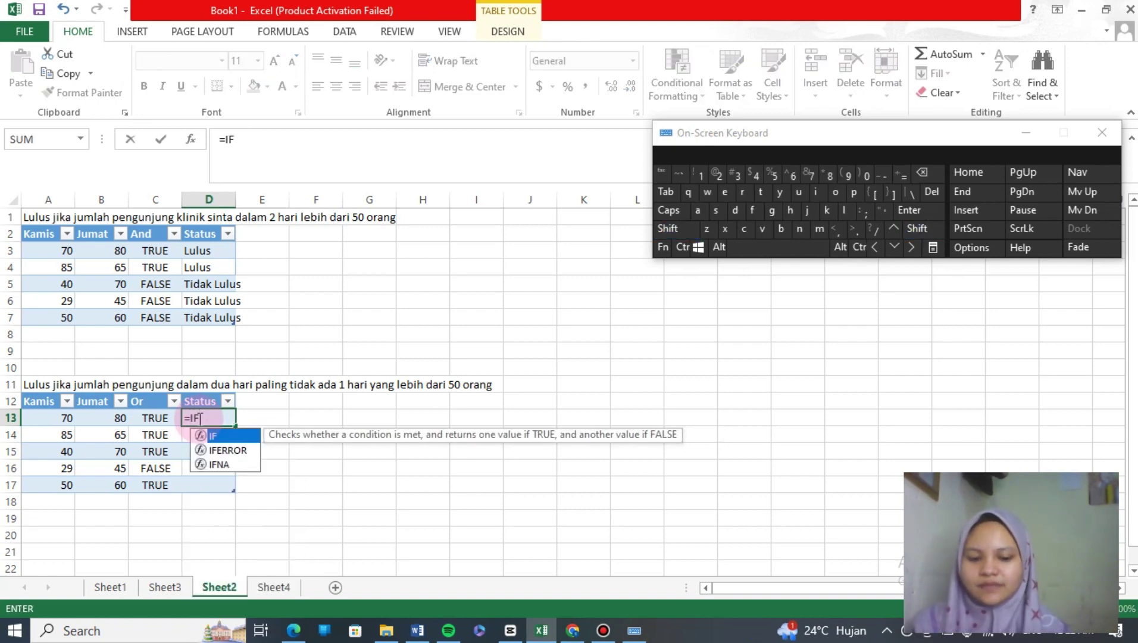
text(()
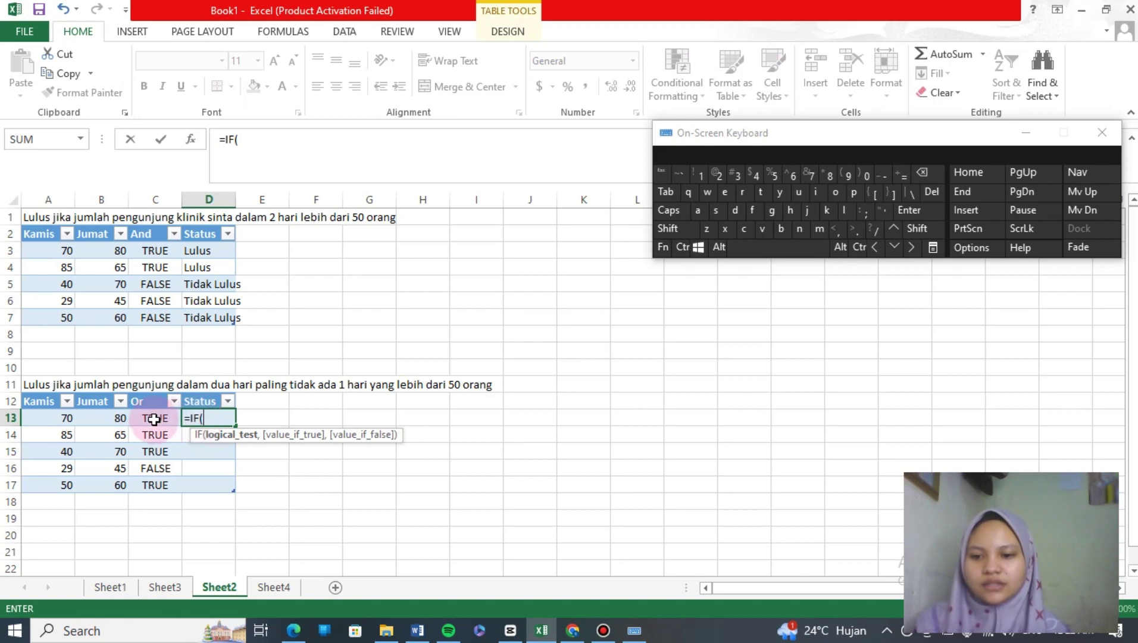
click(153, 419)
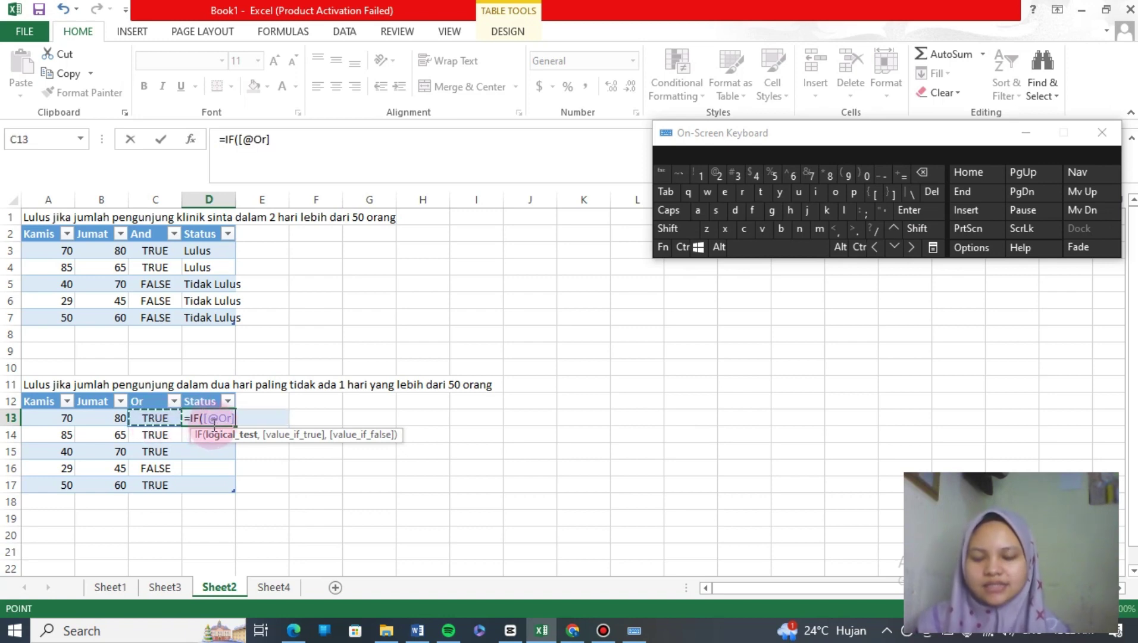
text(=)
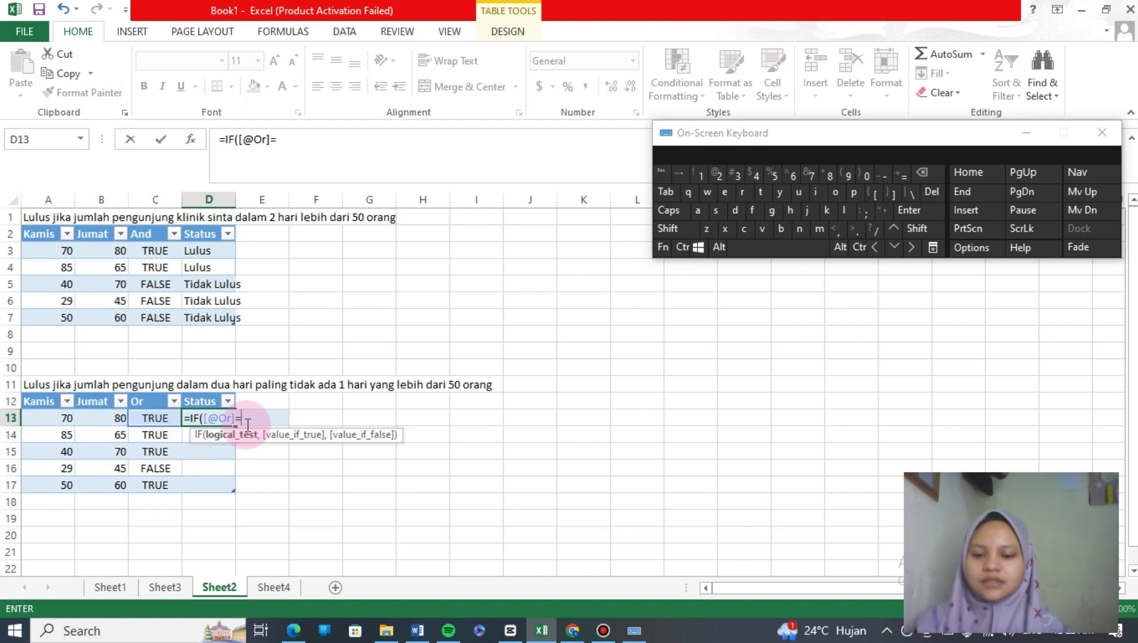
text(TRUE,"lulus",)
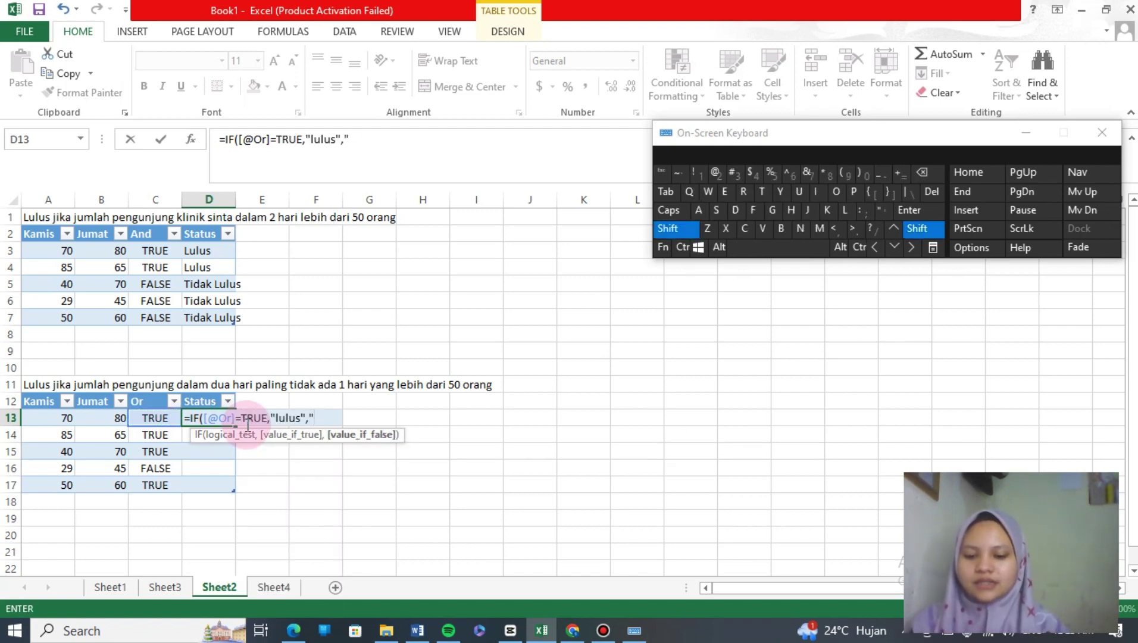
text(Tidak Lulus")
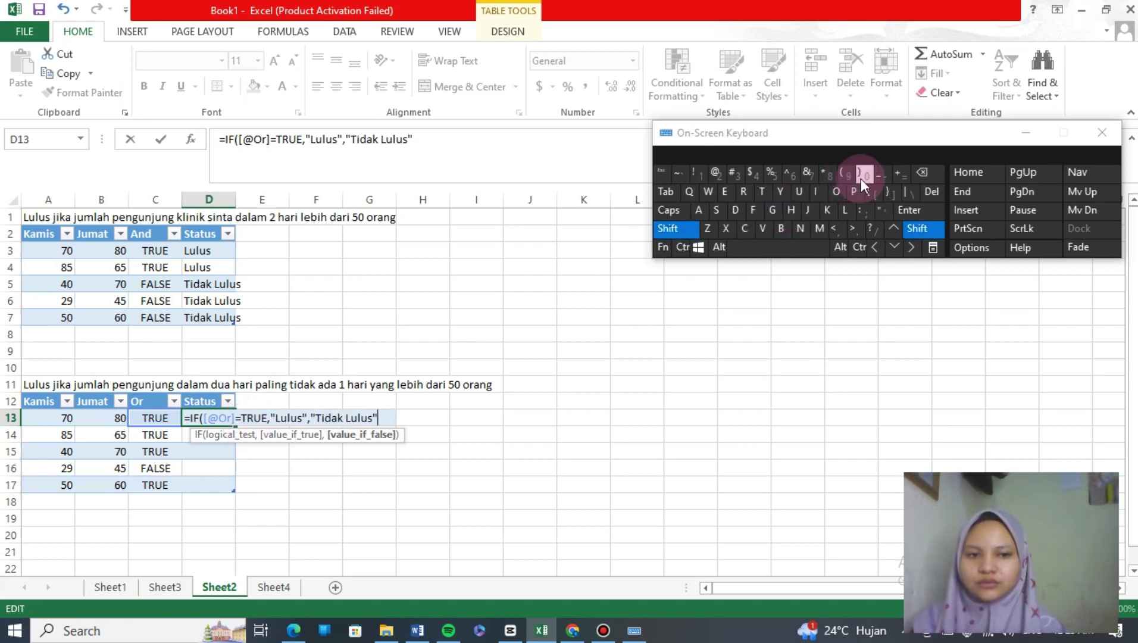
click(861, 179)
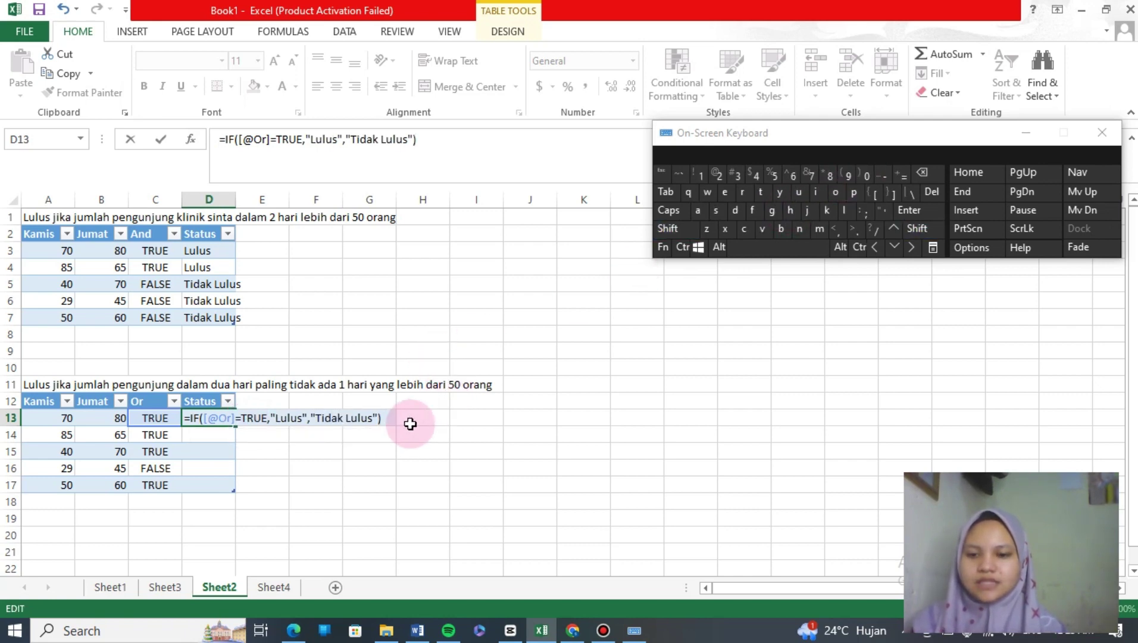
key(Return)
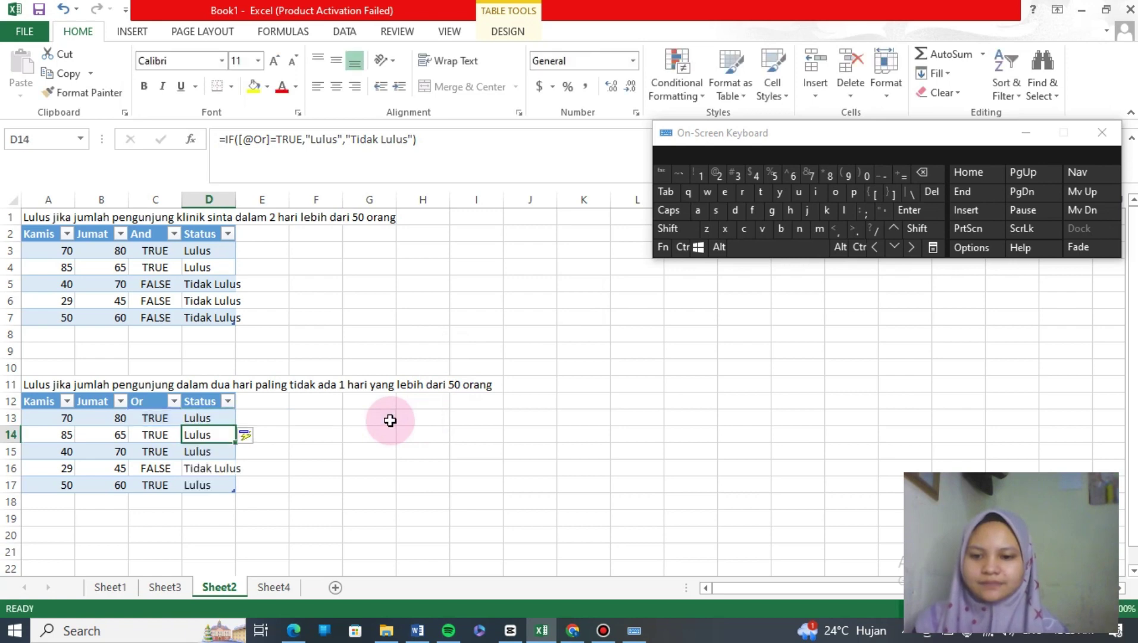